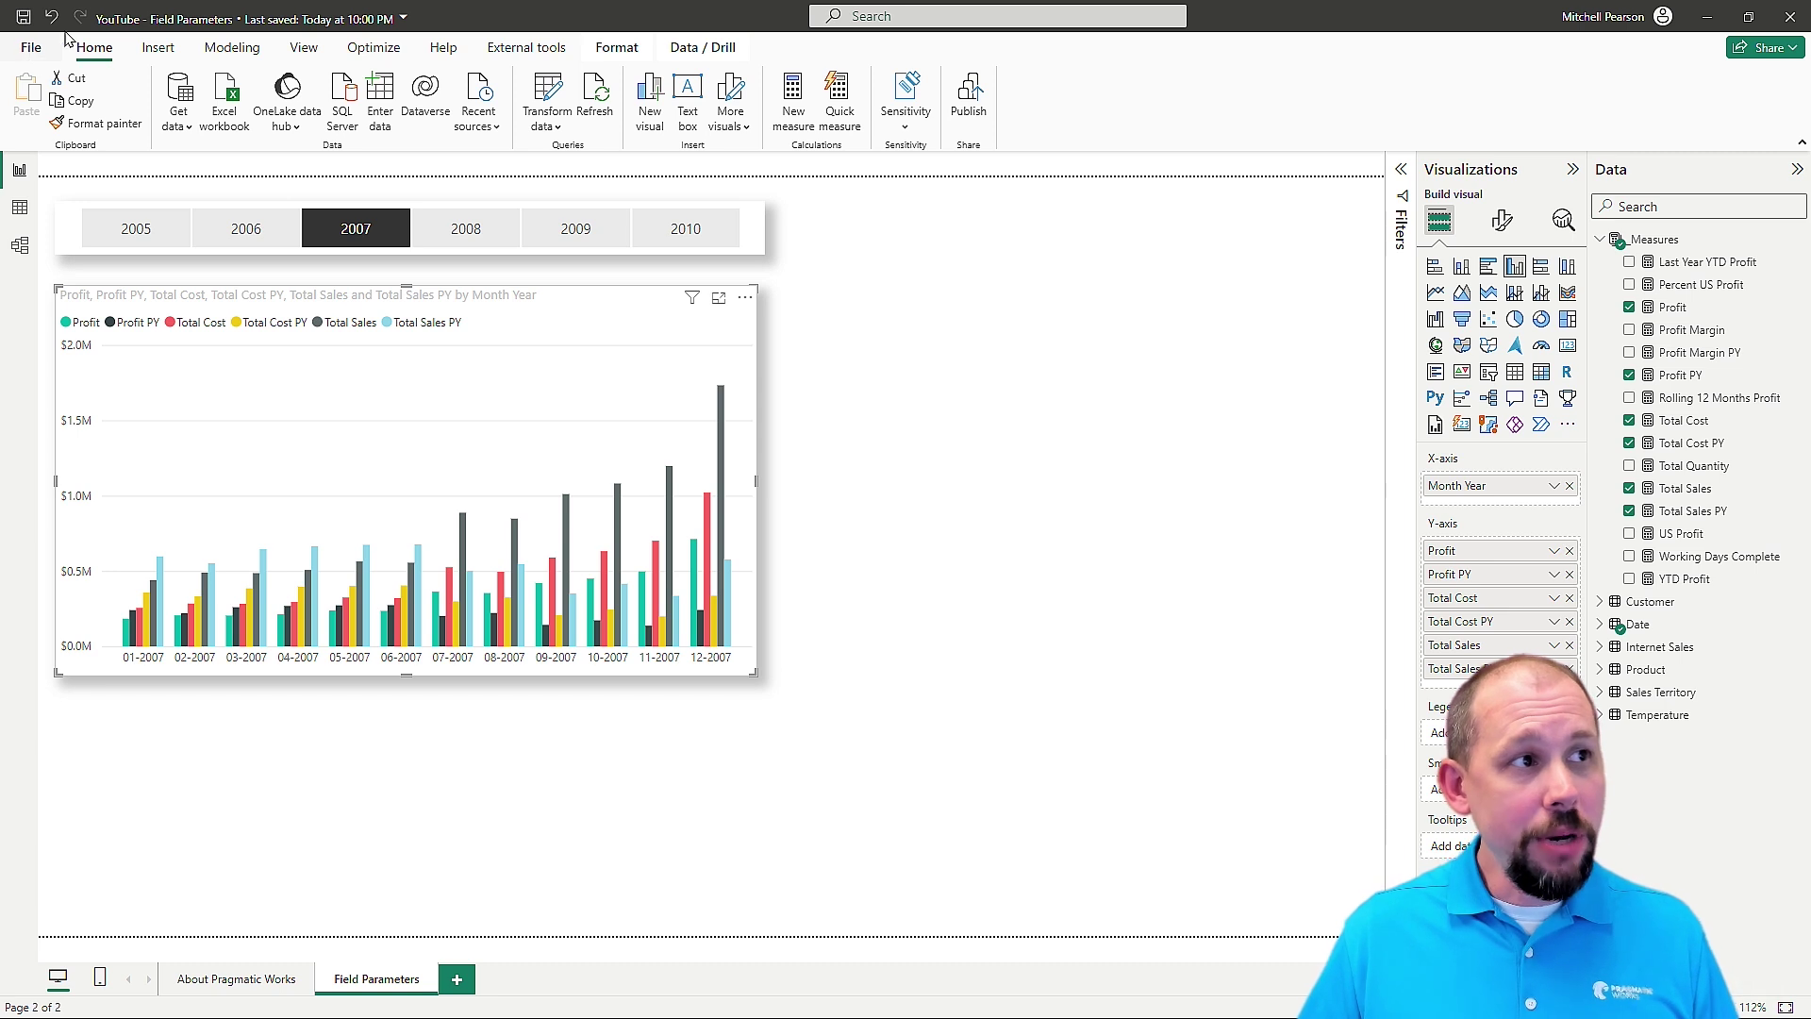
# Step: From the Modeling tab's New parameter menu, start a Fields parameter with its slicer option enabled
pyautogui.click(219, 53)
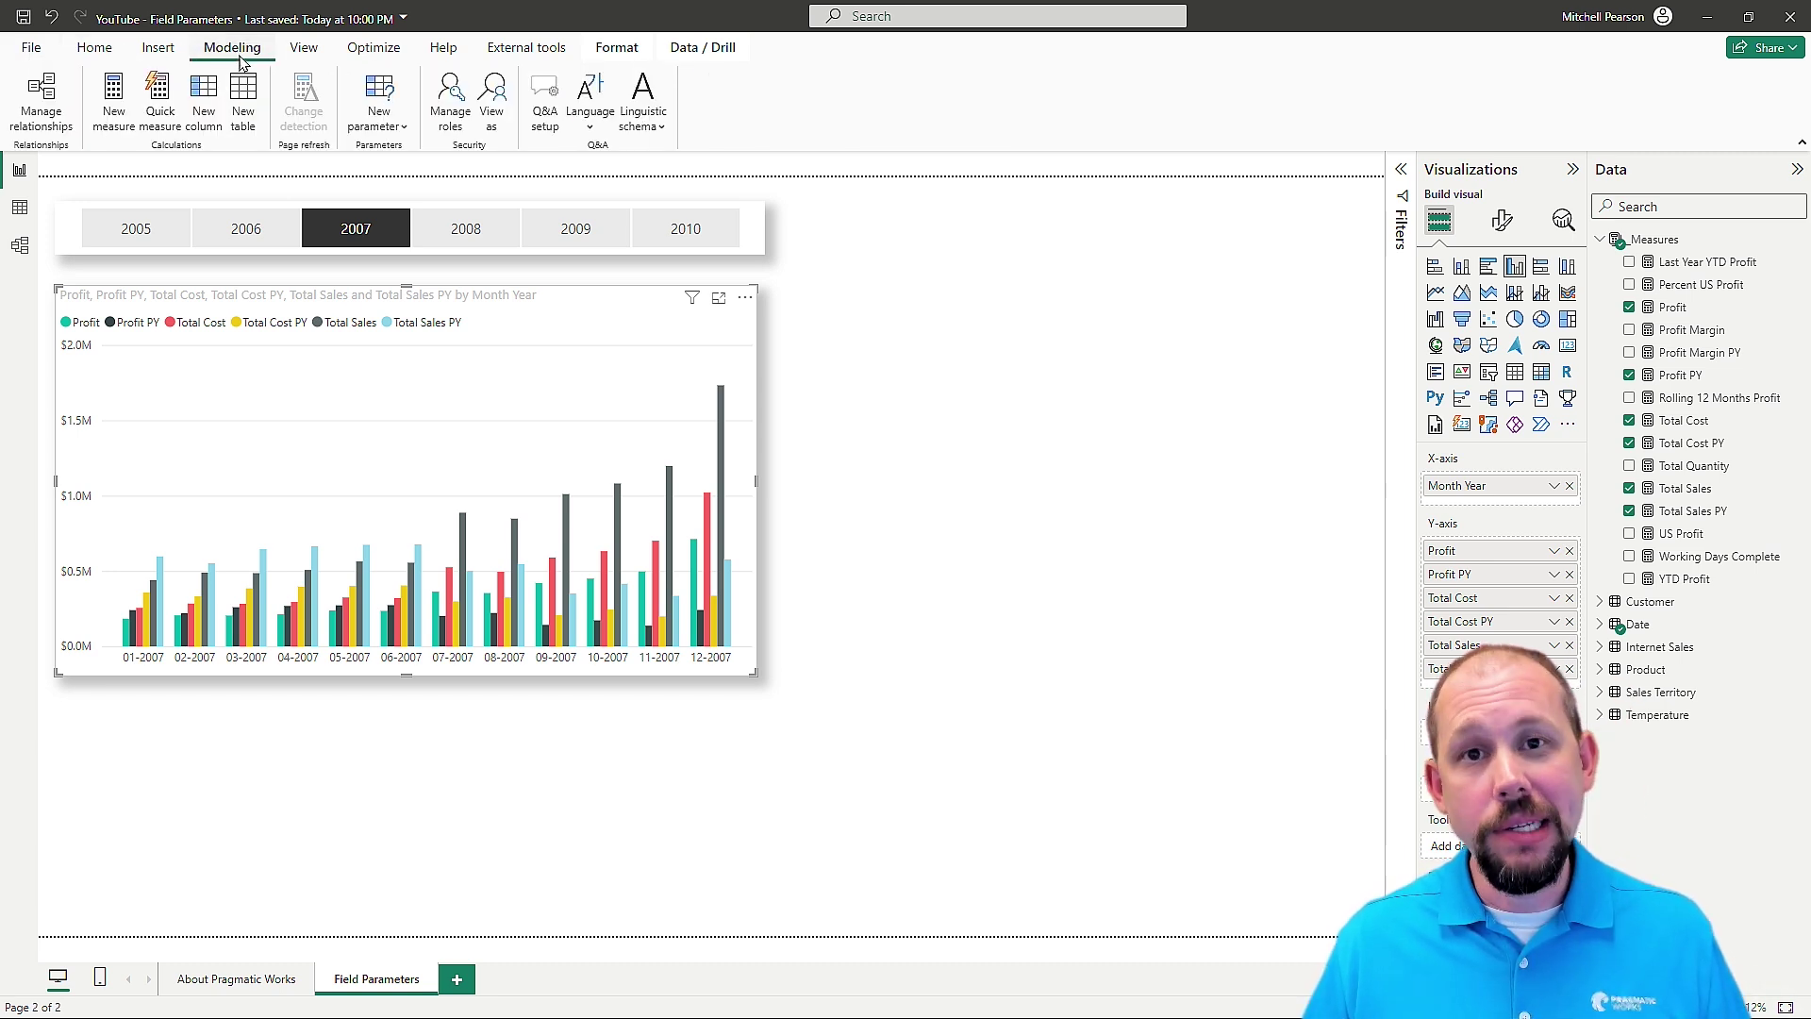
pyautogui.click(389, 126)
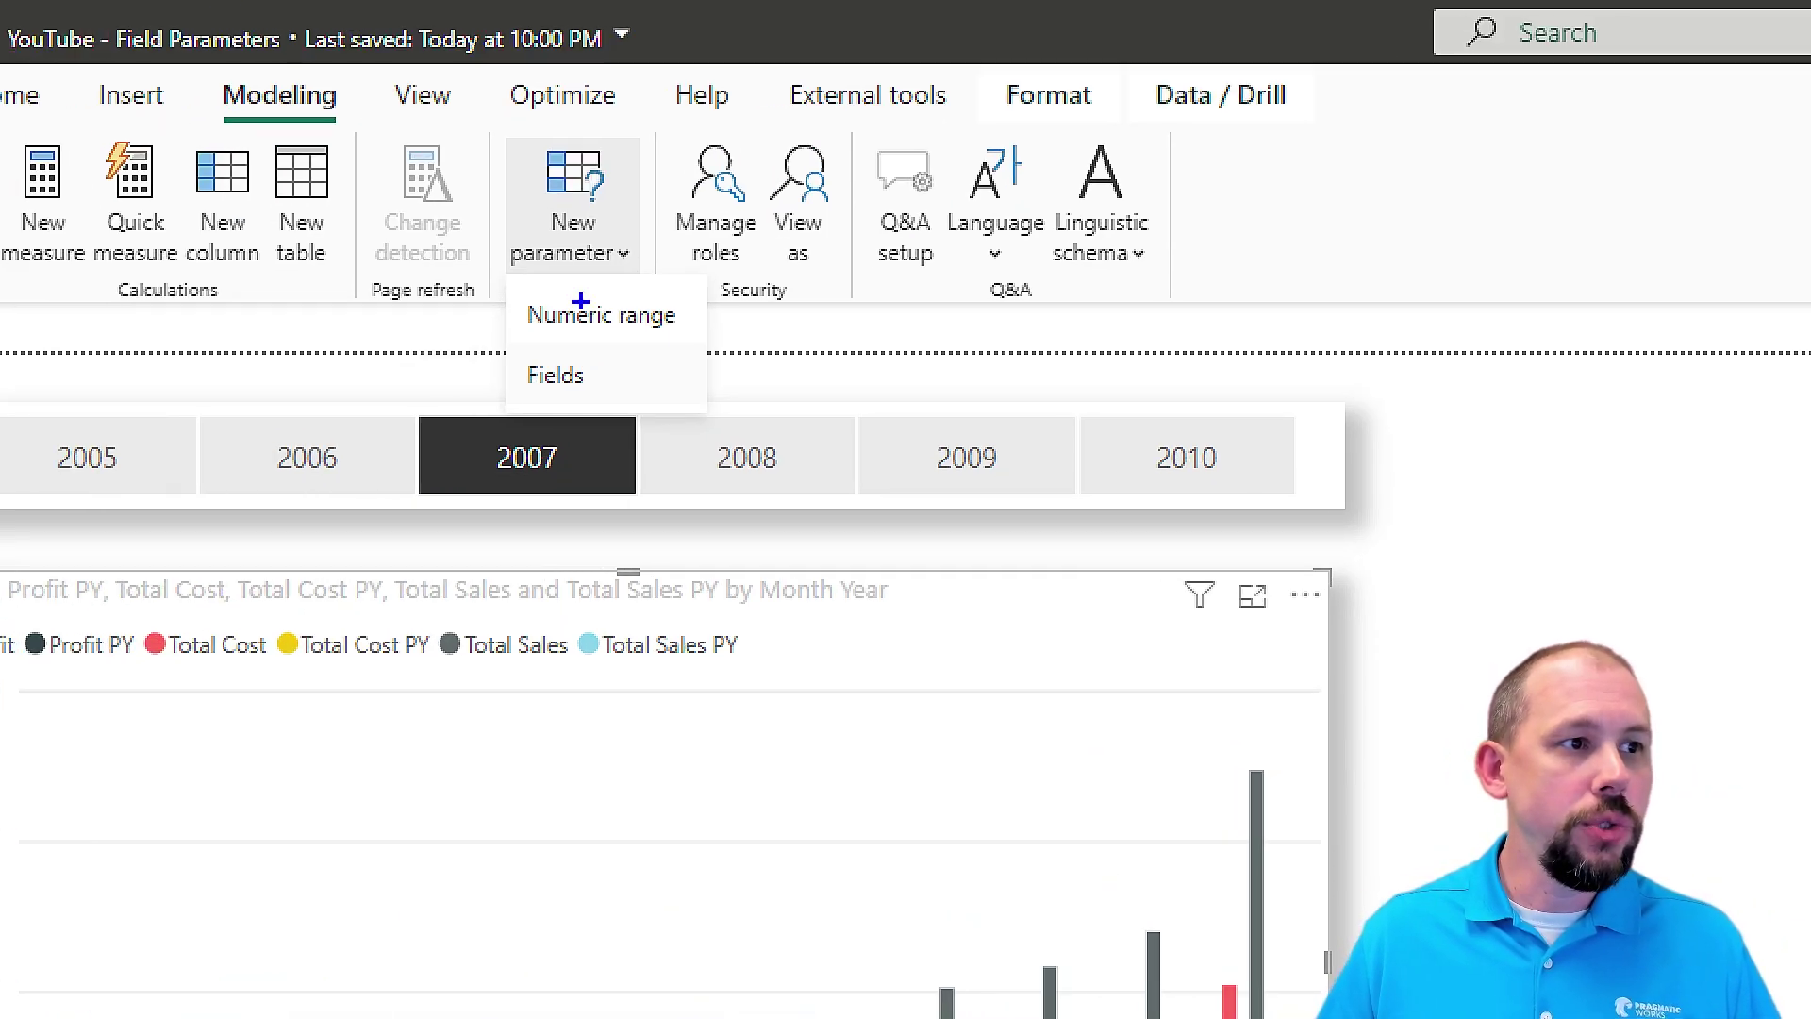
pyautogui.moveTo(500, 352)
pyautogui.mouseDown()
pyautogui.moveTo(588, 406)
pyautogui.moveTo(947, 371)
pyautogui.mouseUp()
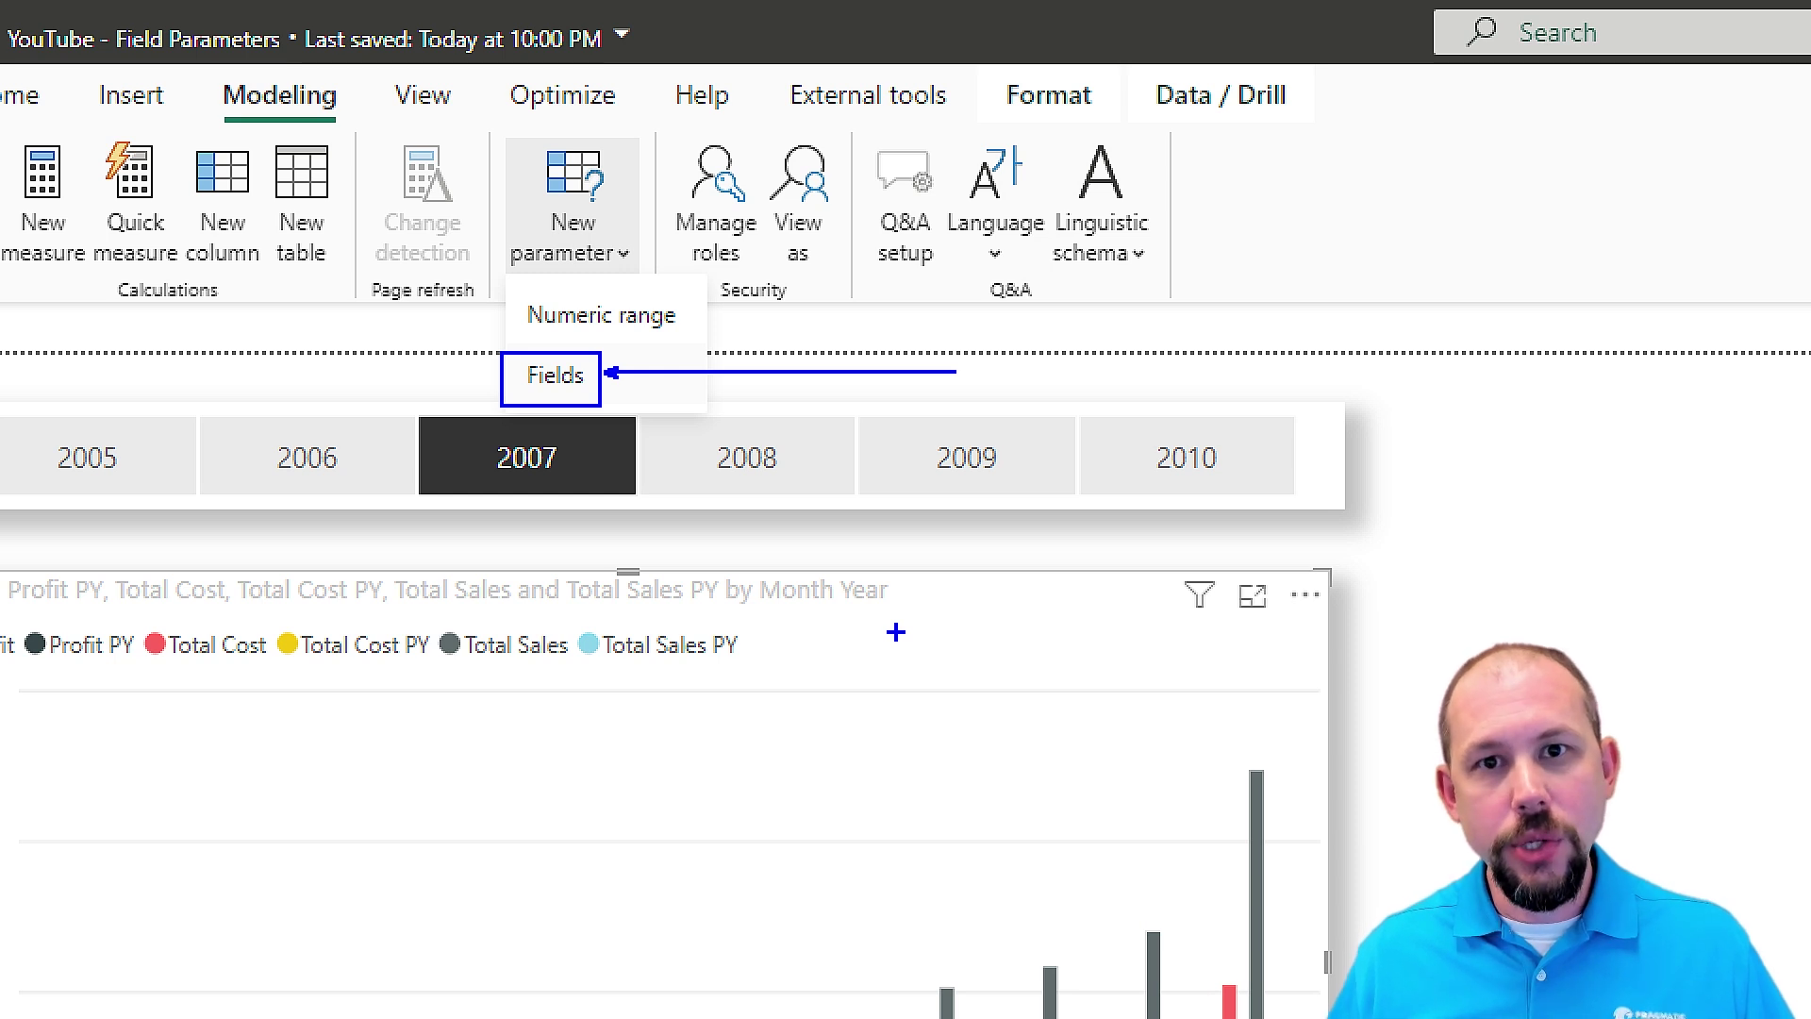
pyautogui.press('Escape')
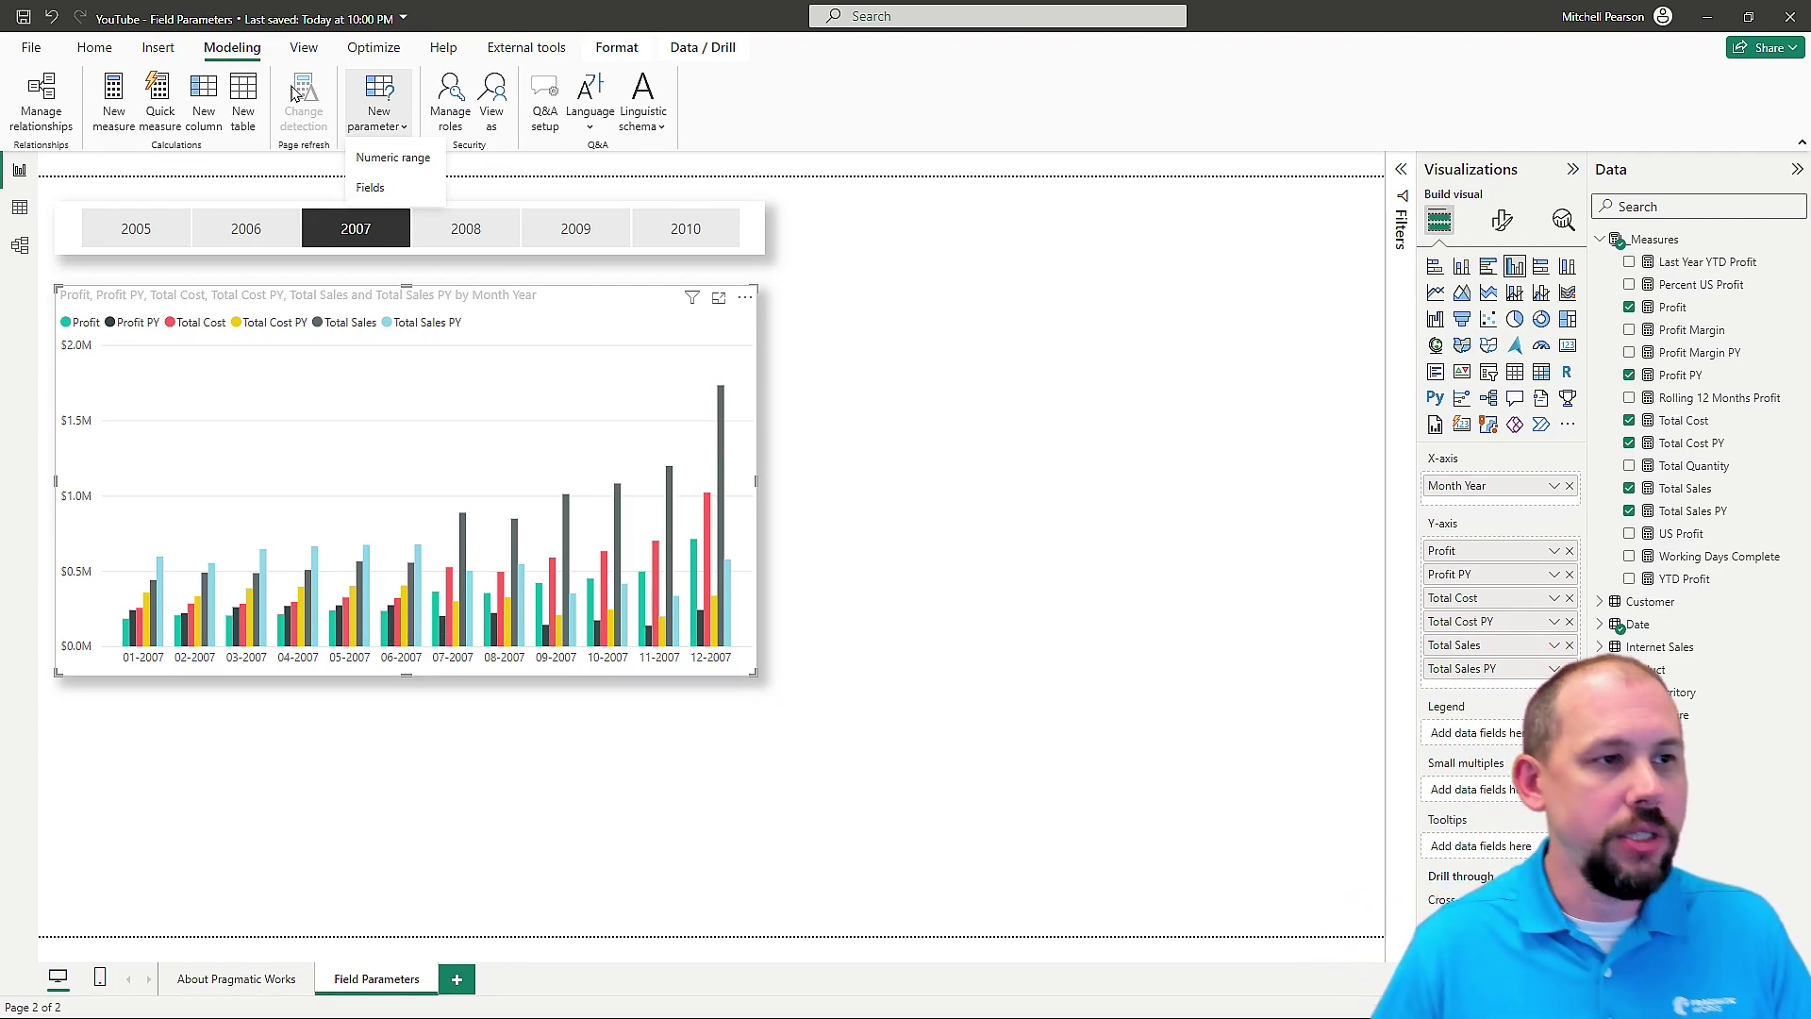
pyautogui.click(387, 190)
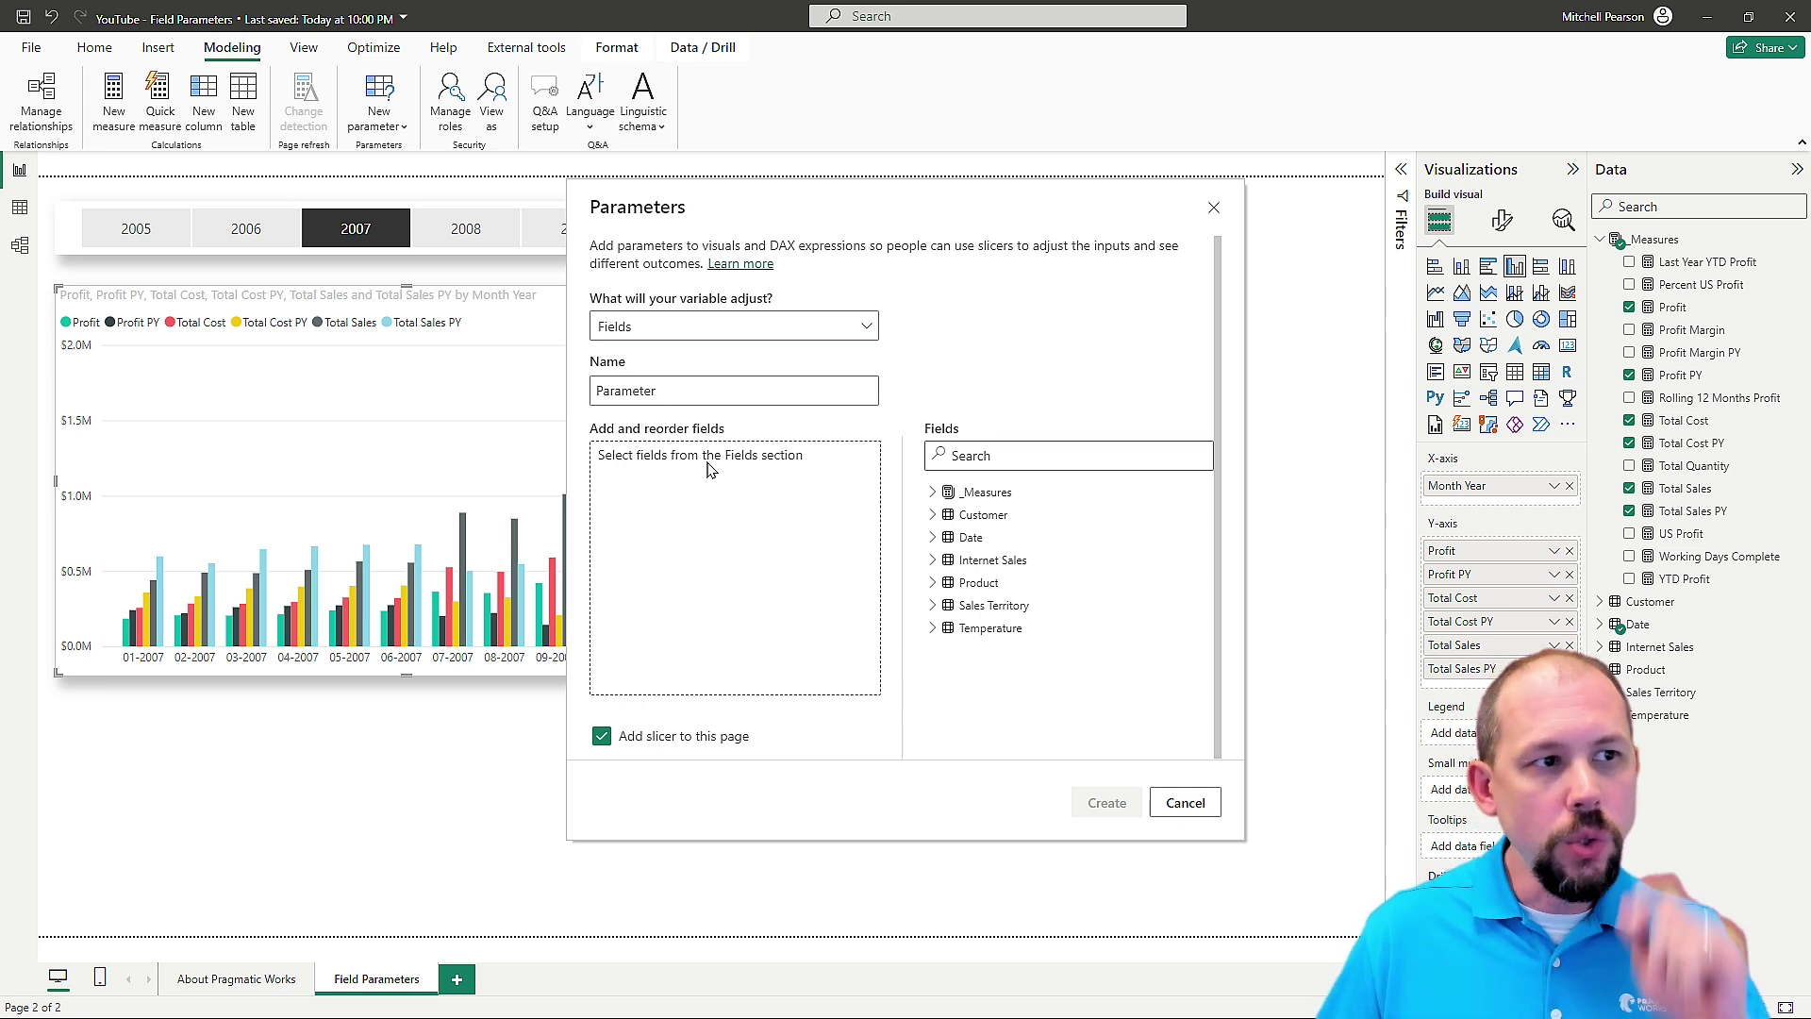
# Step: Rename the parameter to 'Base Measures Plus PY' and expand the _Measures table in its field list
pyautogui.doubleClick(680, 394)
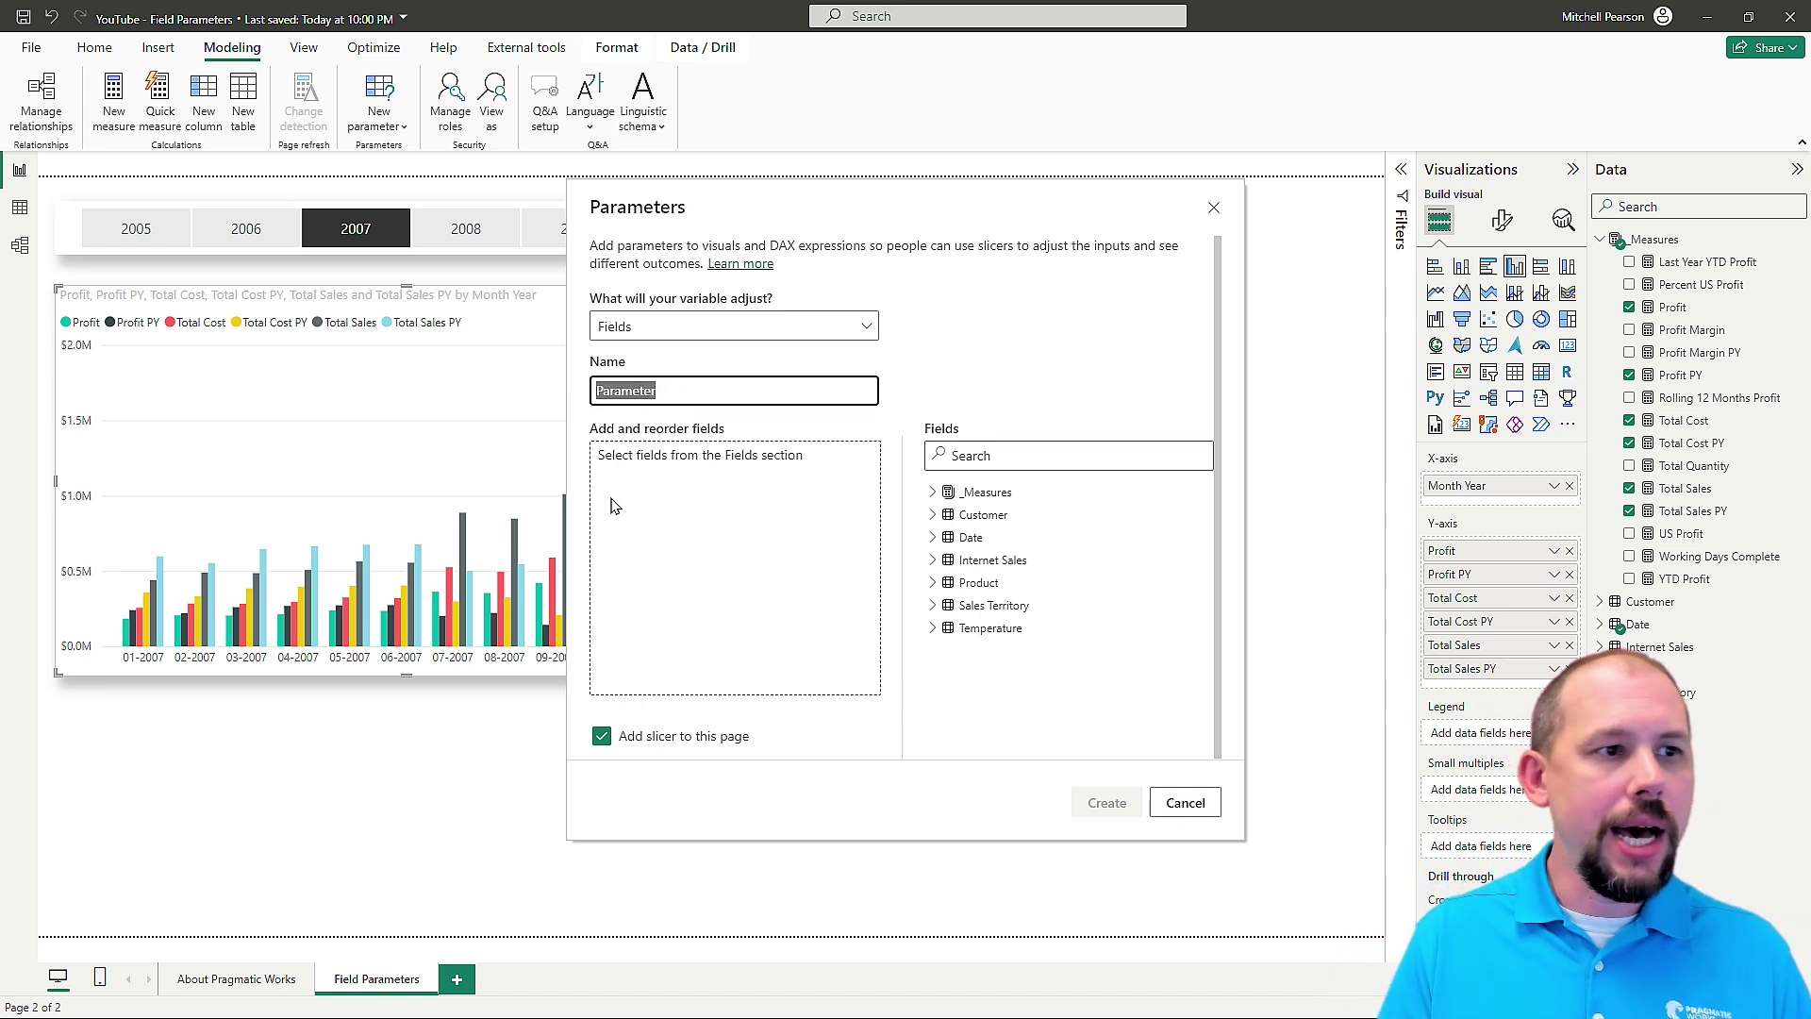
pyautogui.write('Base ')
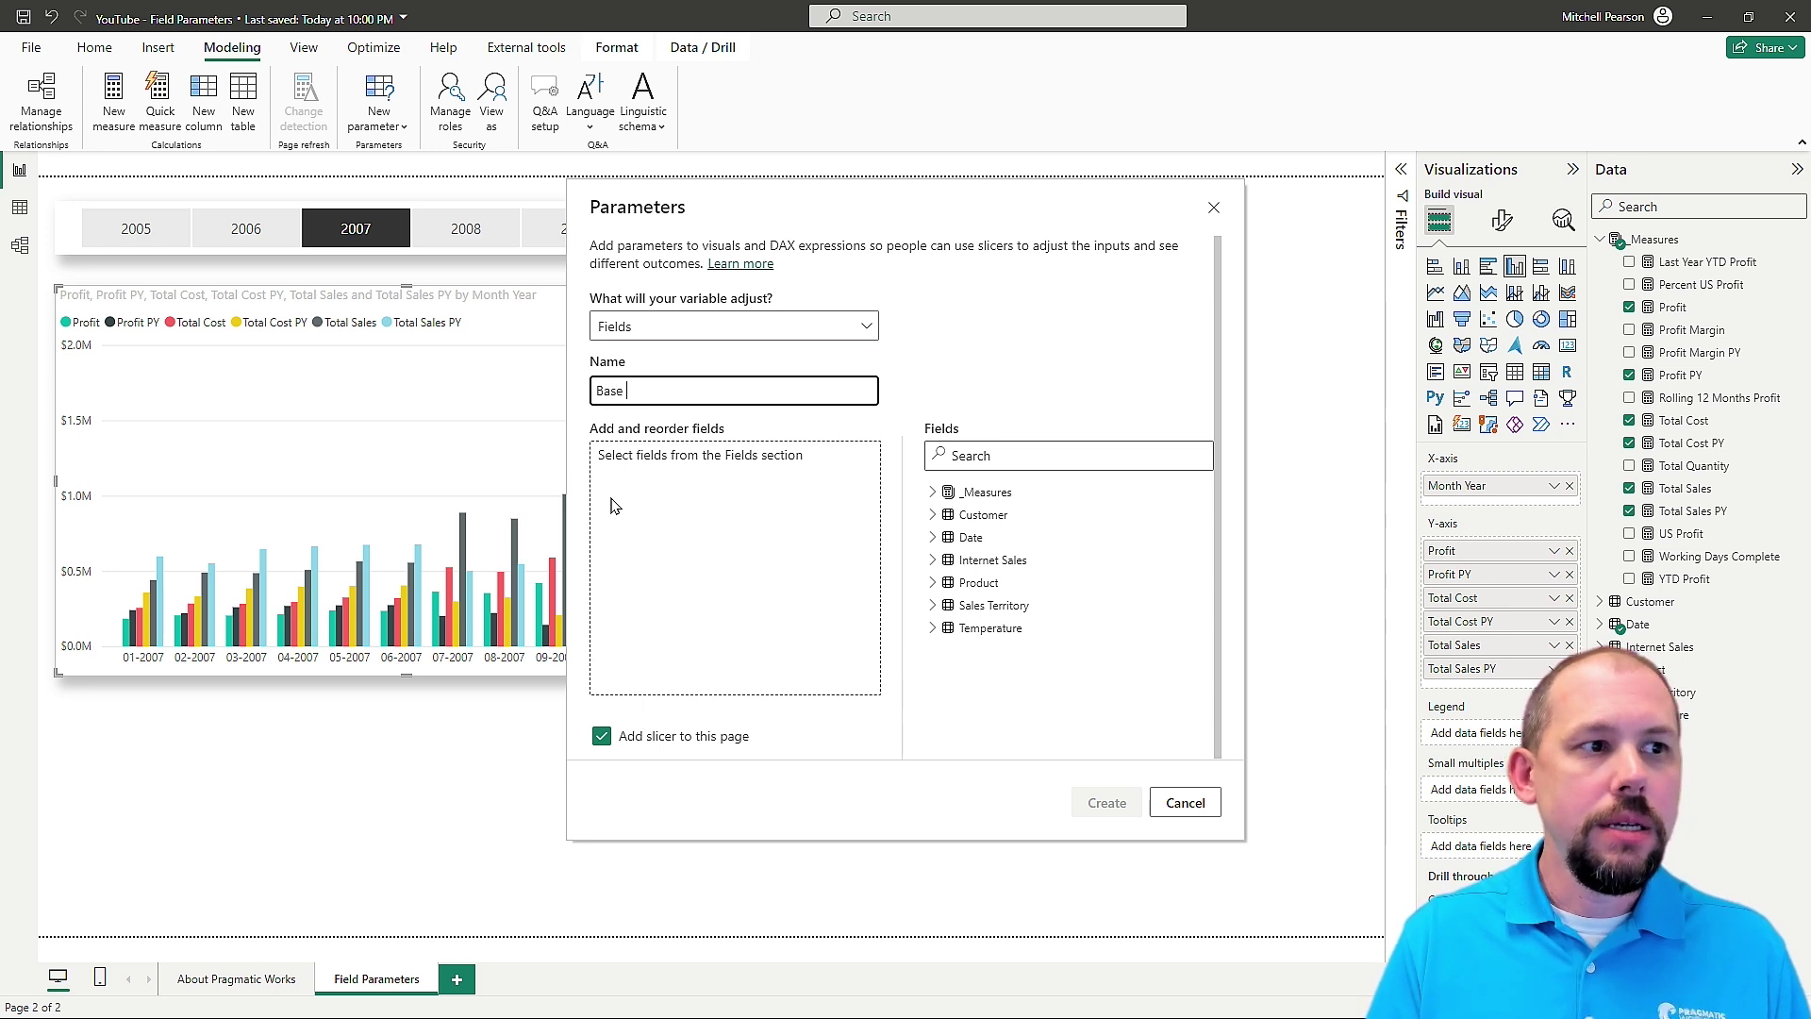
pyautogui.write('Measures Plus PY')
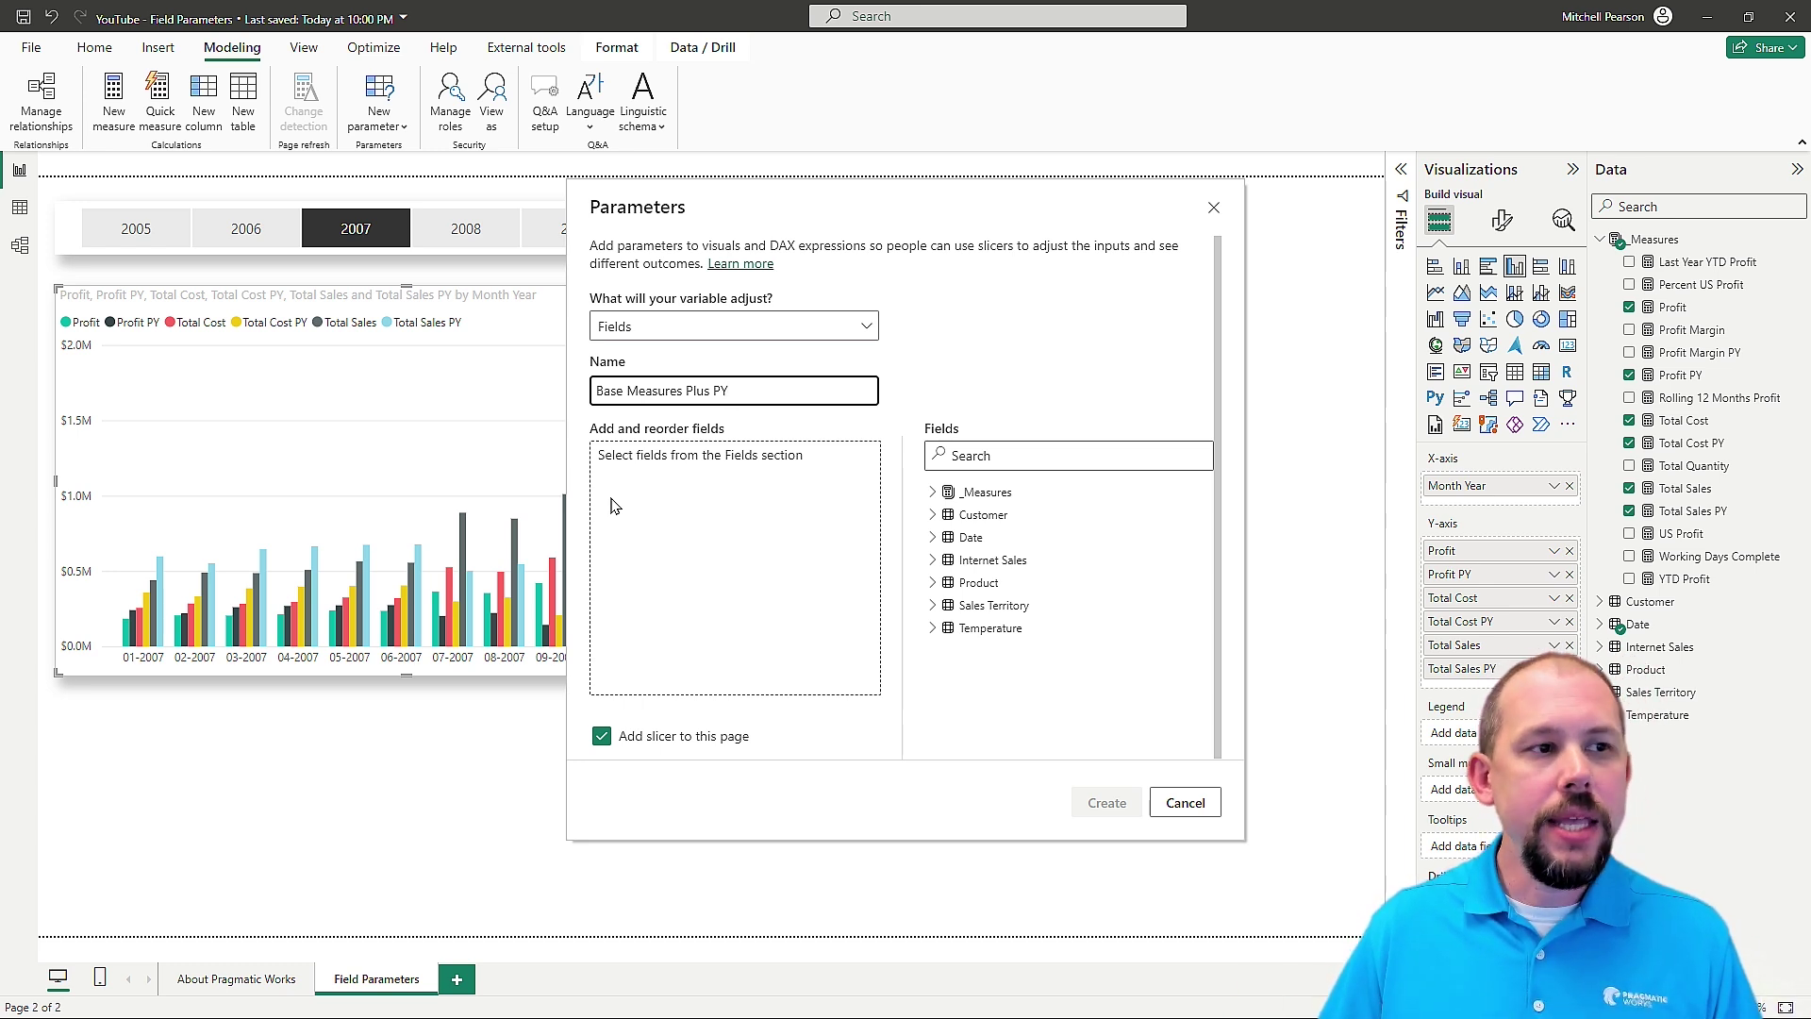
pyautogui.click(930, 491)
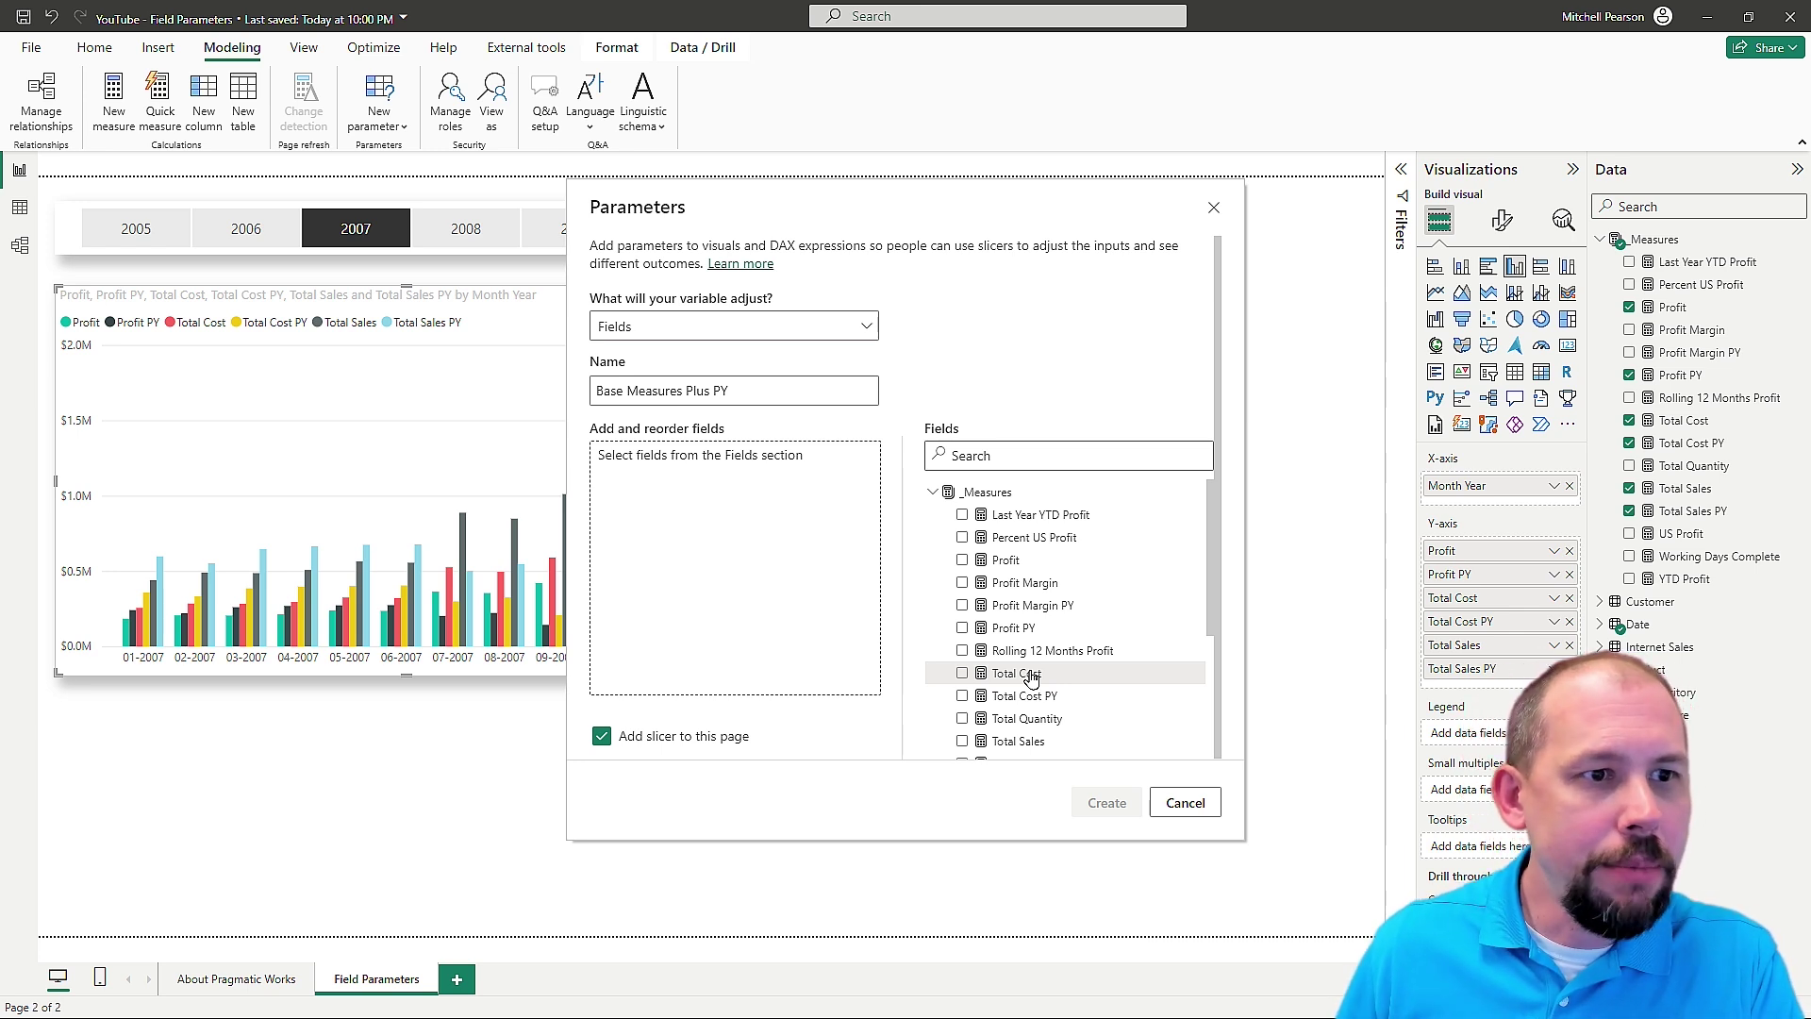
# Step: Add Total Sales, Total Sales PY, Total Cost, Total Cost PY, Profit and Profit PY, then create the parameter
pyautogui.scroll(-1, 1094, 683)
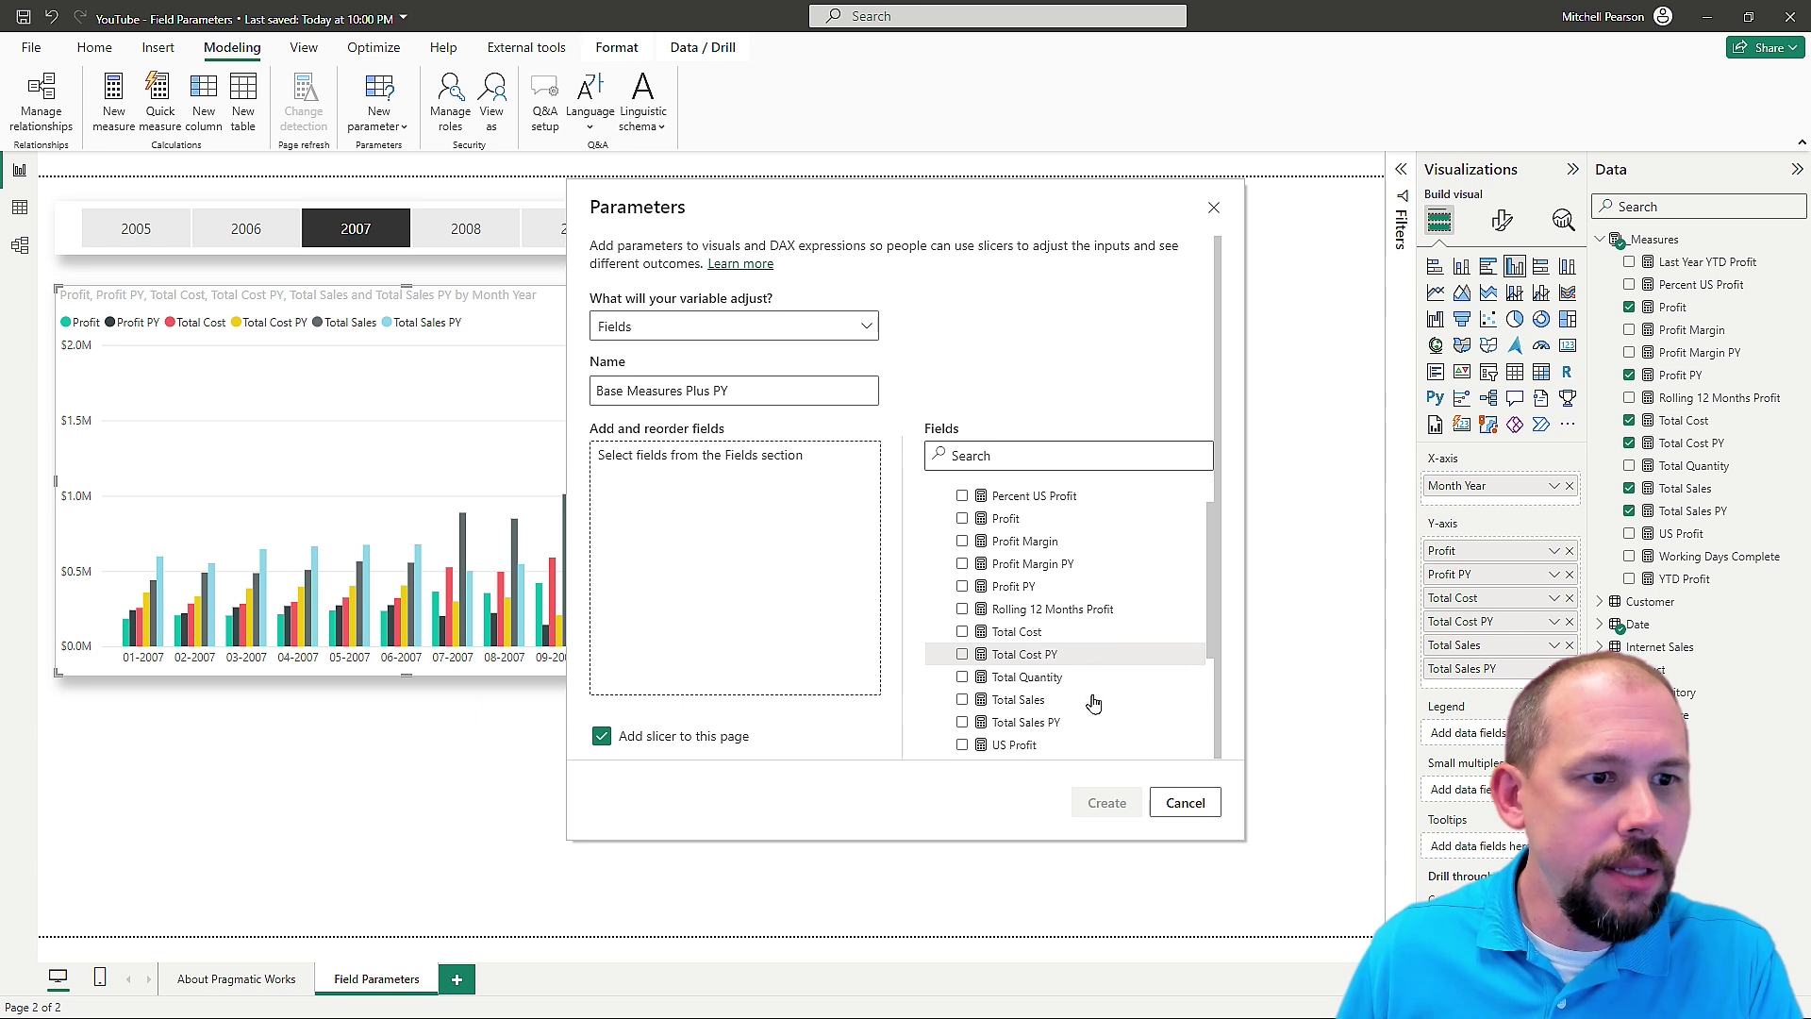
pyautogui.click(961, 699)
pyautogui.click(962, 721)
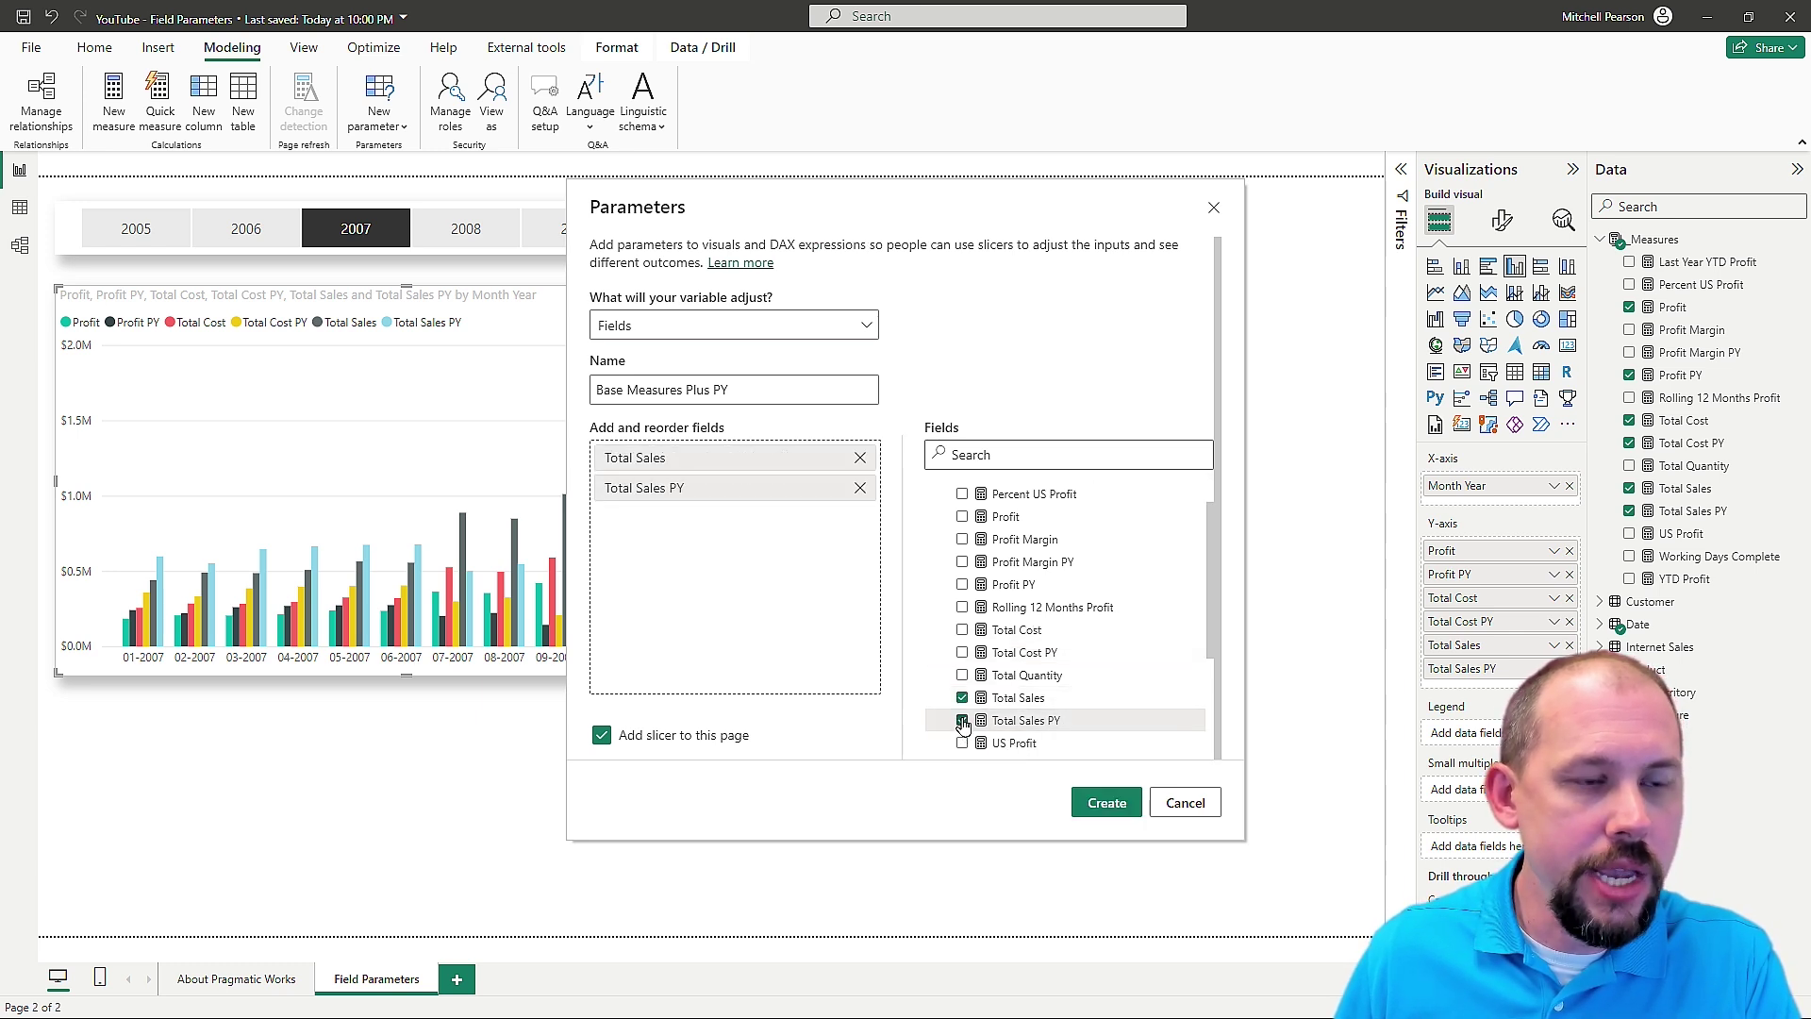
pyautogui.scroll(1, 962, 723)
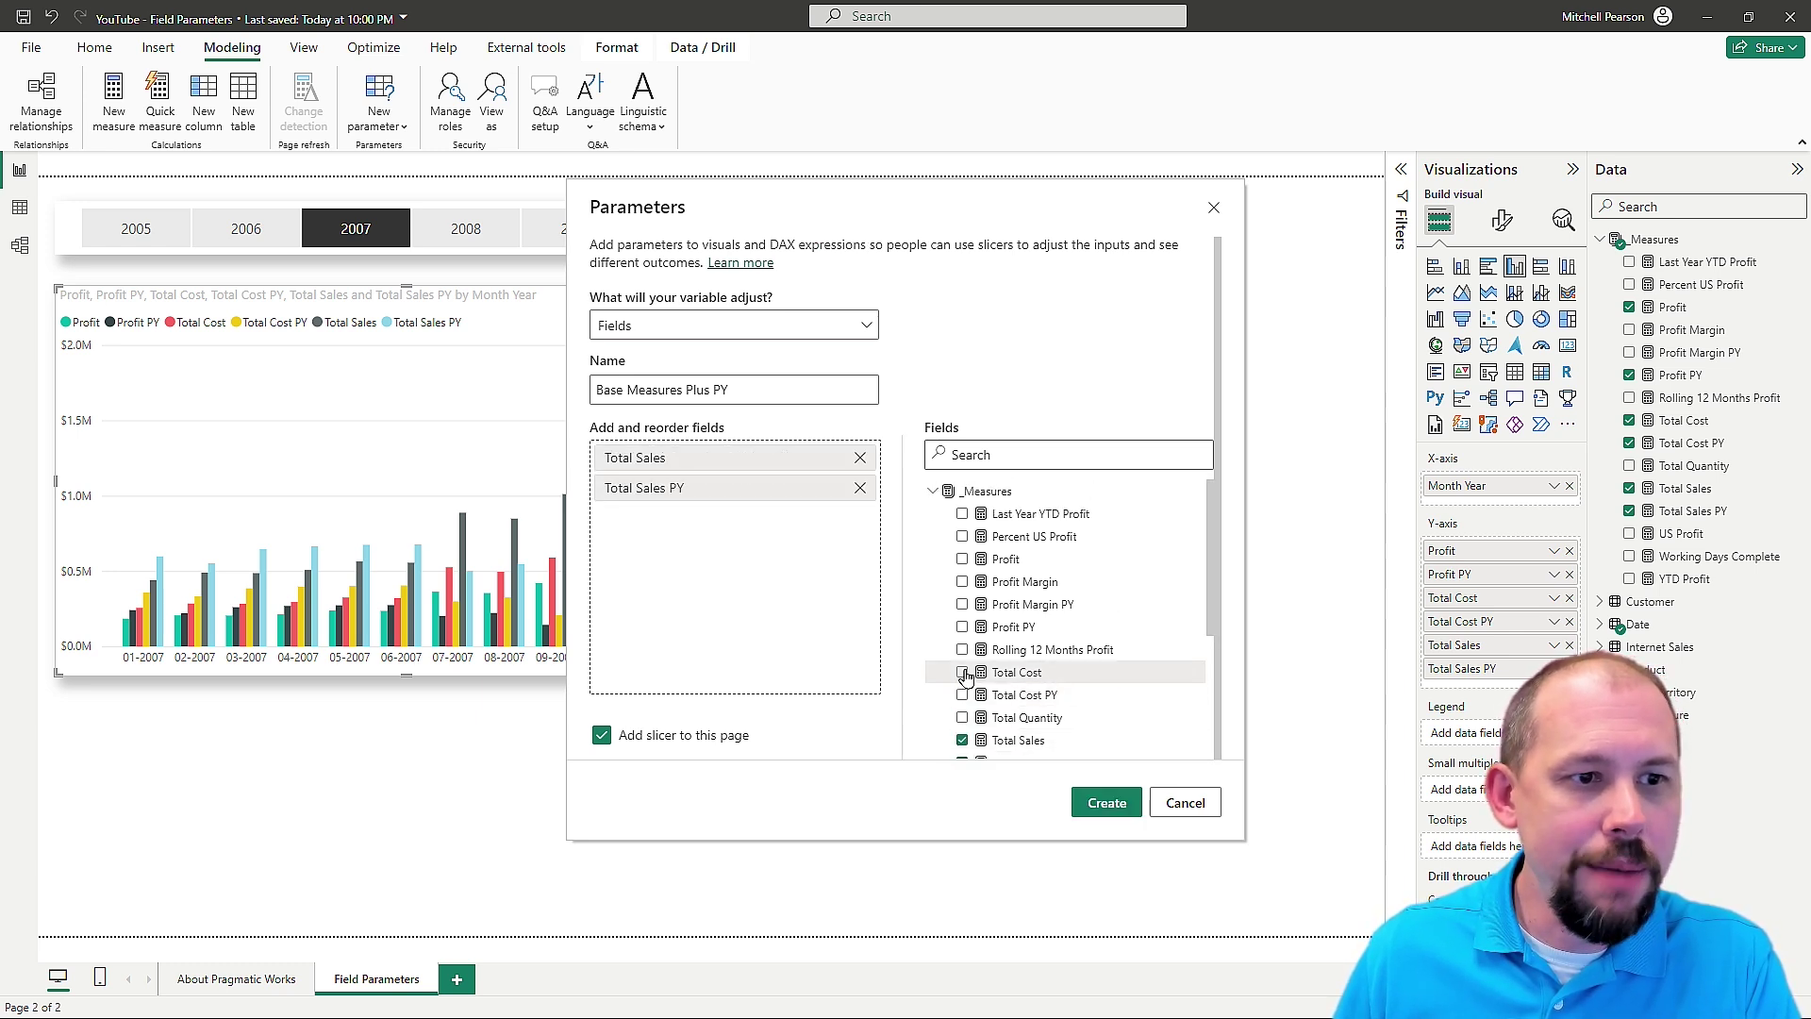
pyautogui.click(962, 672)
pyautogui.click(961, 698)
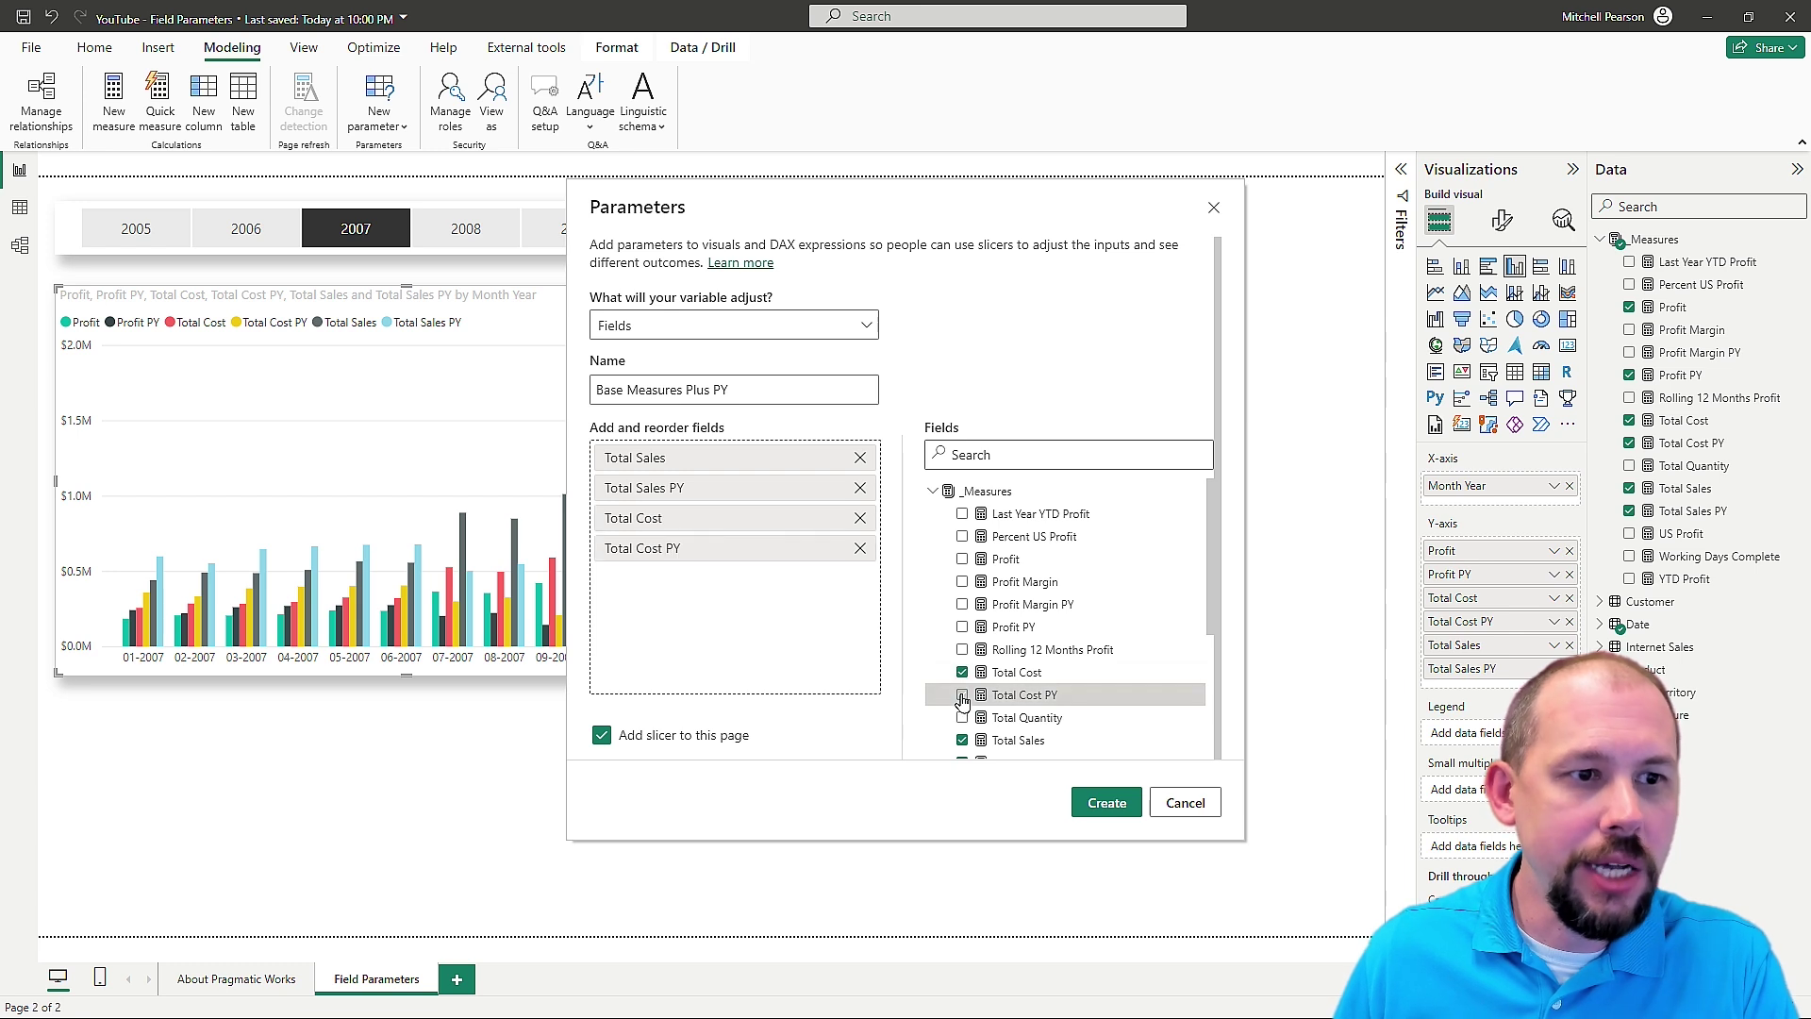
pyautogui.click(962, 559)
pyautogui.click(962, 627)
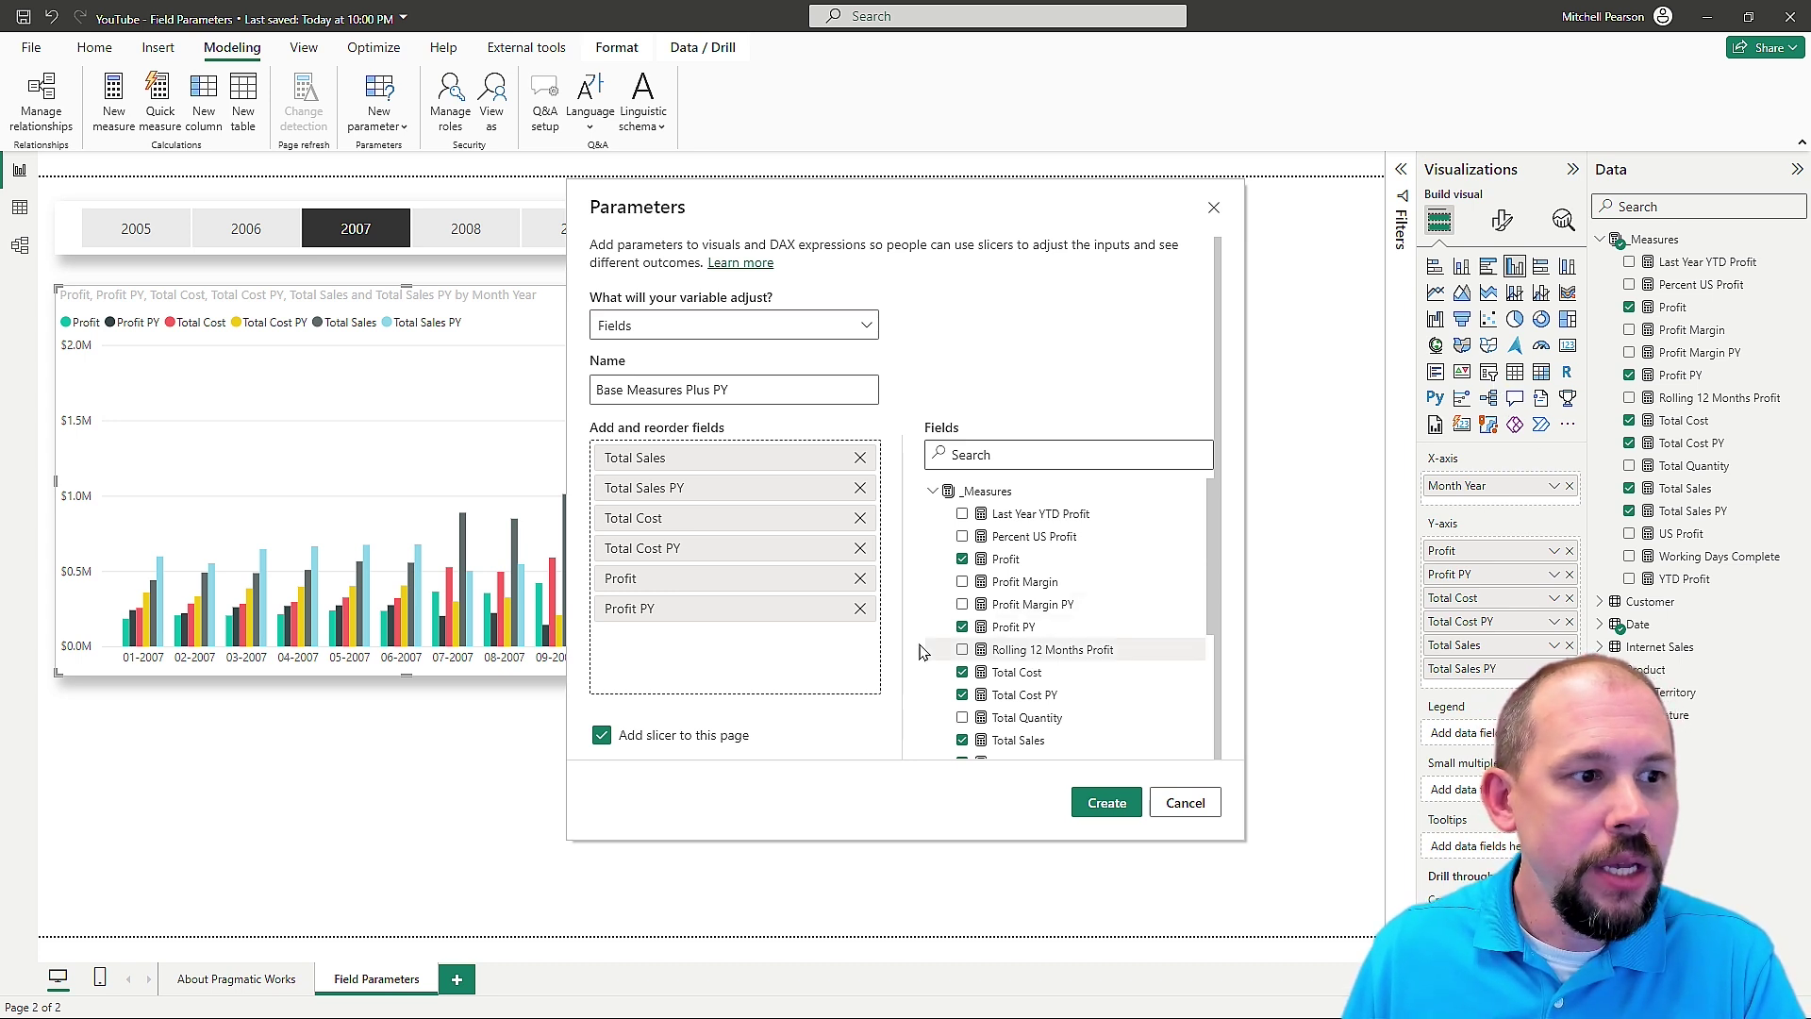
pyautogui.click(1097, 814)
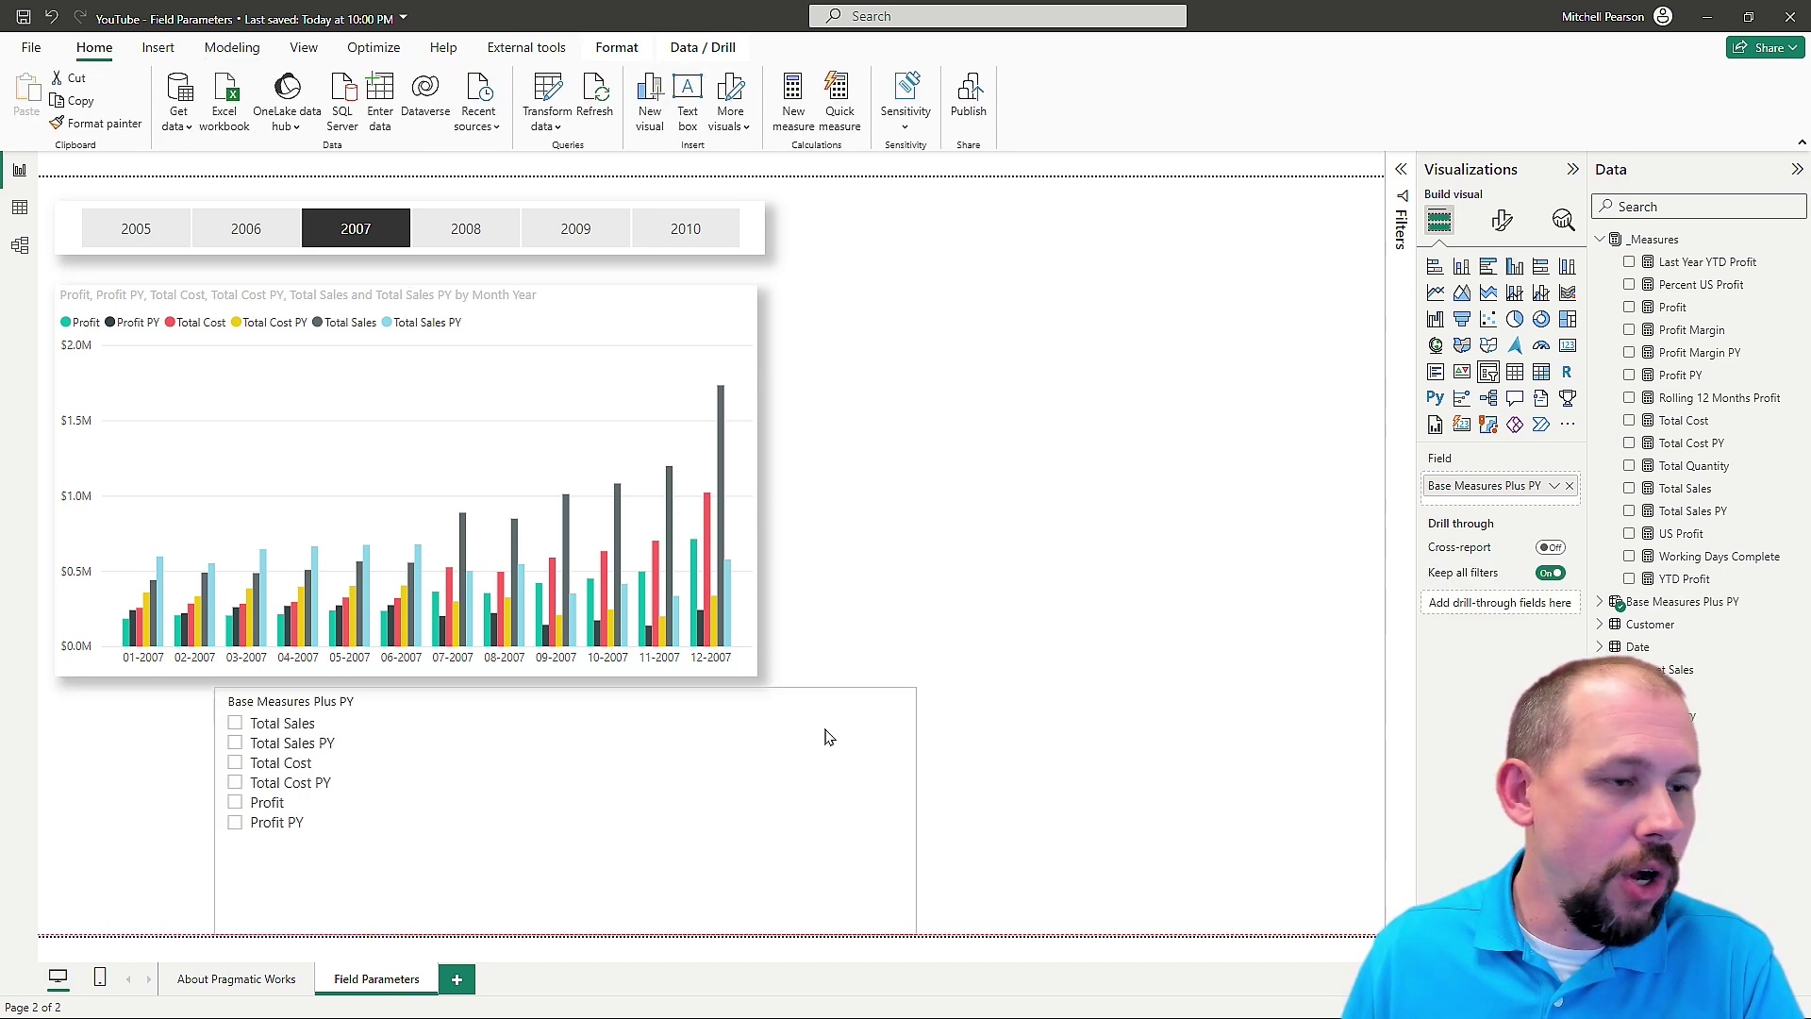
# Step: Move the new slicer up and narrow it so it sits right of the chart
pyautogui.moveTo(828, 736); pyautogui.dragTo(1193, 404)
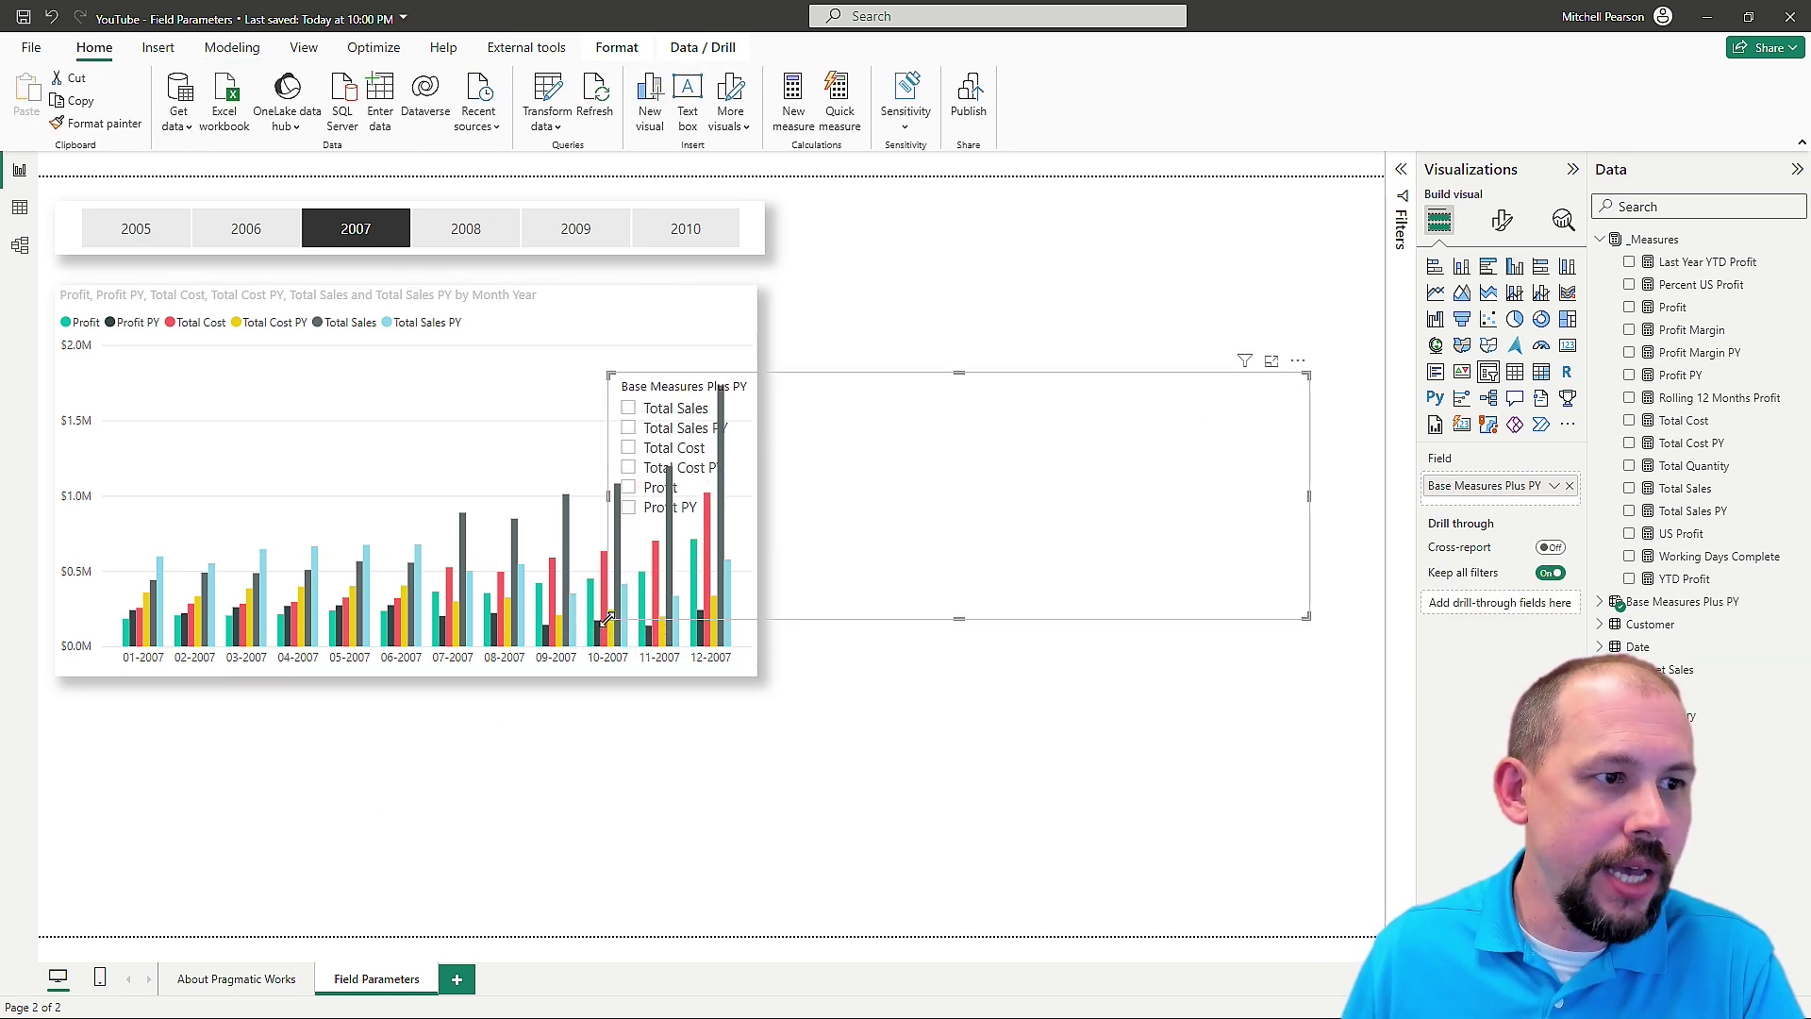
pyautogui.moveTo(606, 612); pyautogui.dragTo(947, 604)
pyautogui.moveTo(1043, 557); pyautogui.dragTo(919, 396)
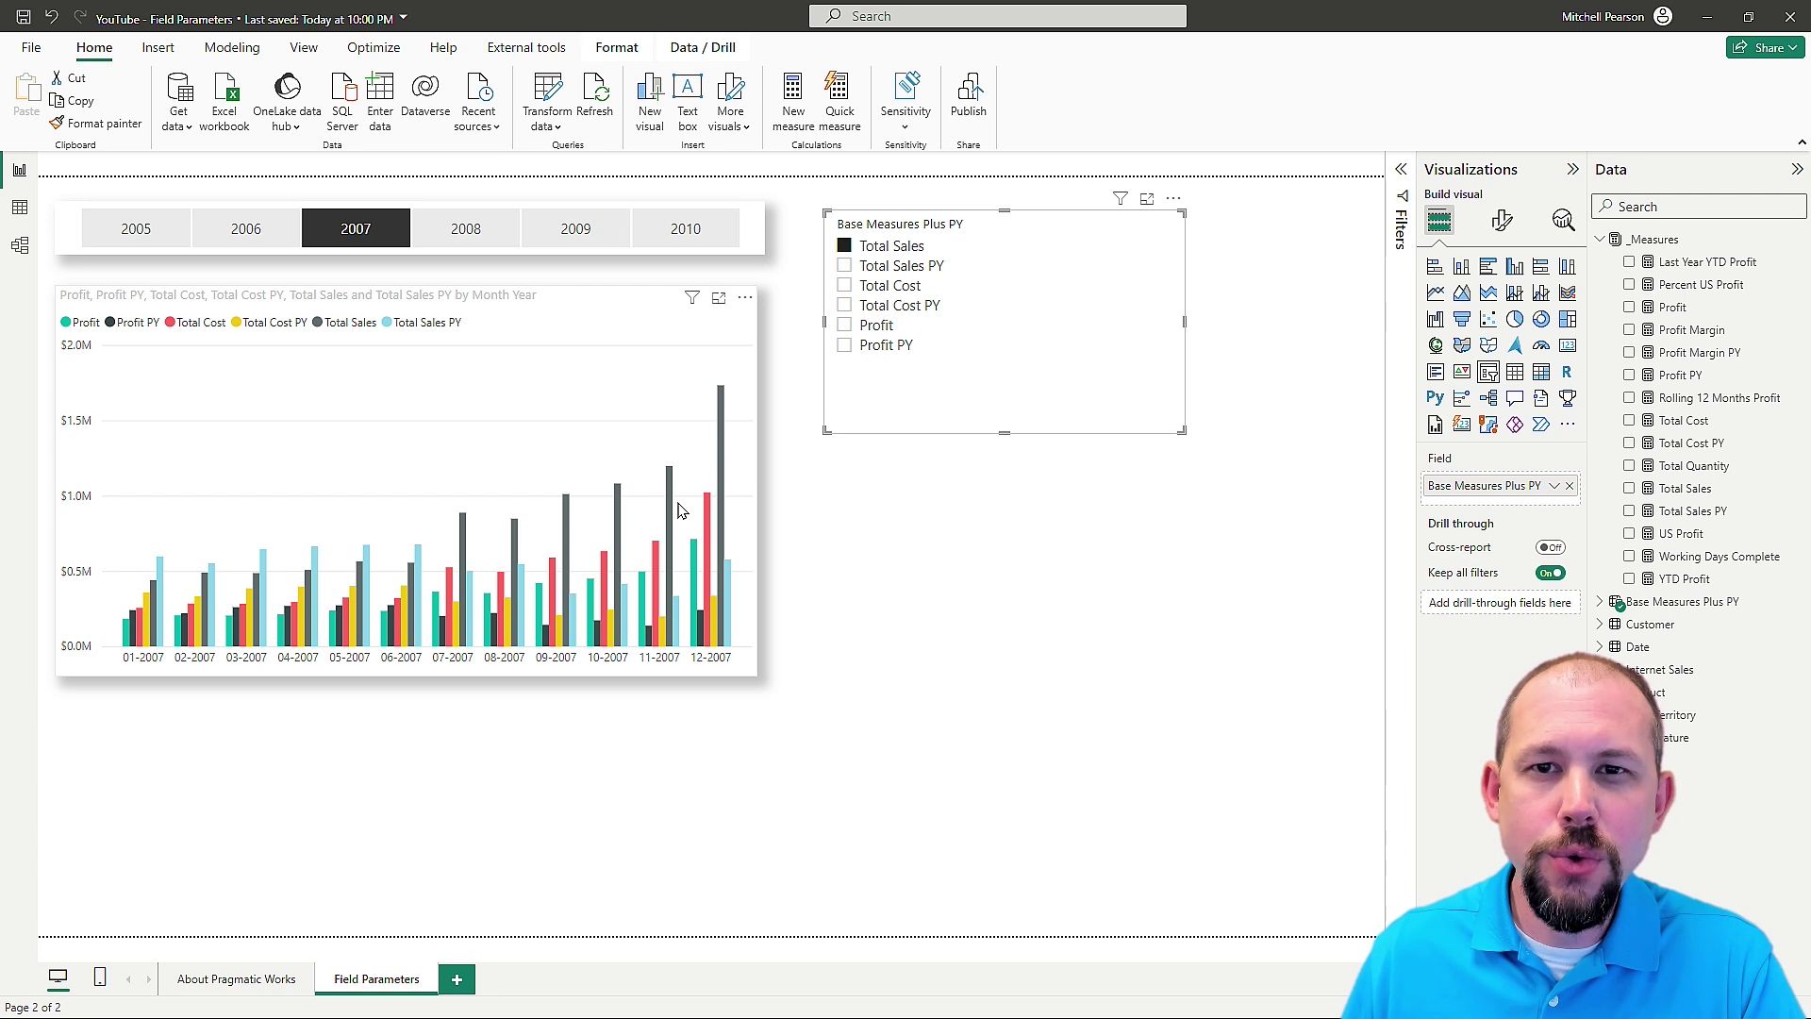
# Step: Select Total Sales and Total Sales PY in the slicer and lower it level with the chart
pyautogui.click(844, 265)
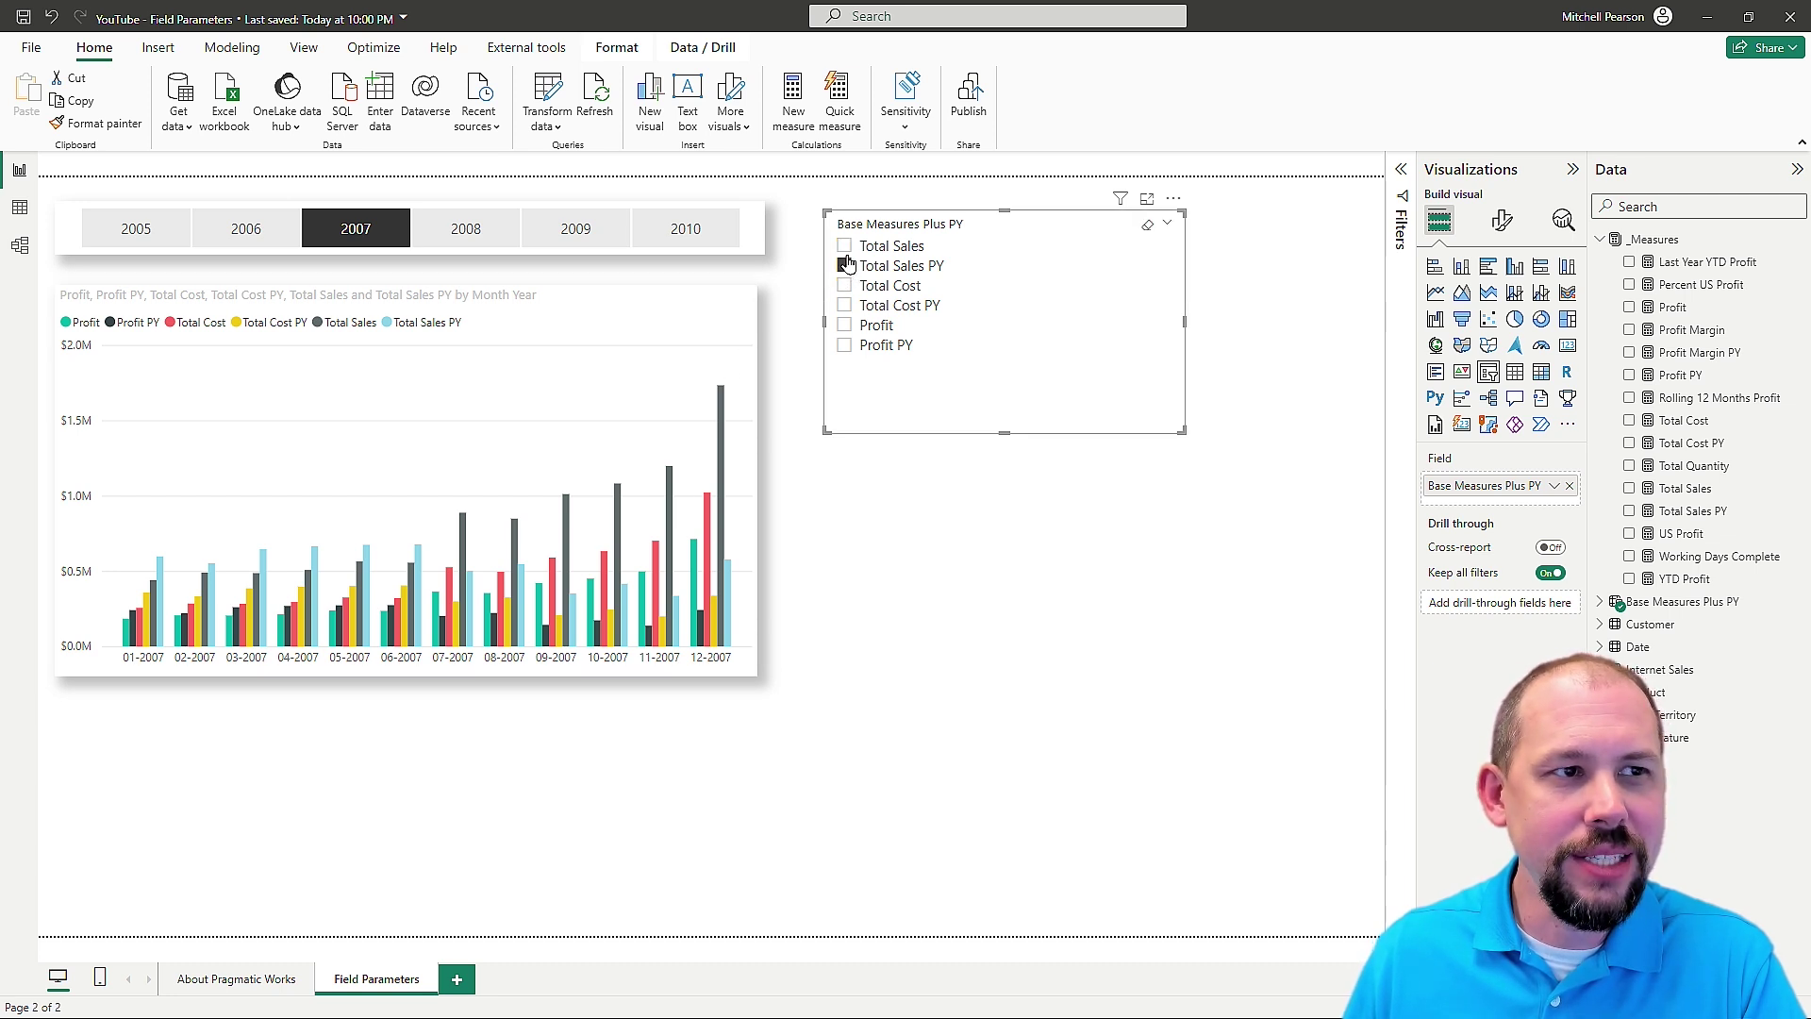
pyautogui.click(844, 246)
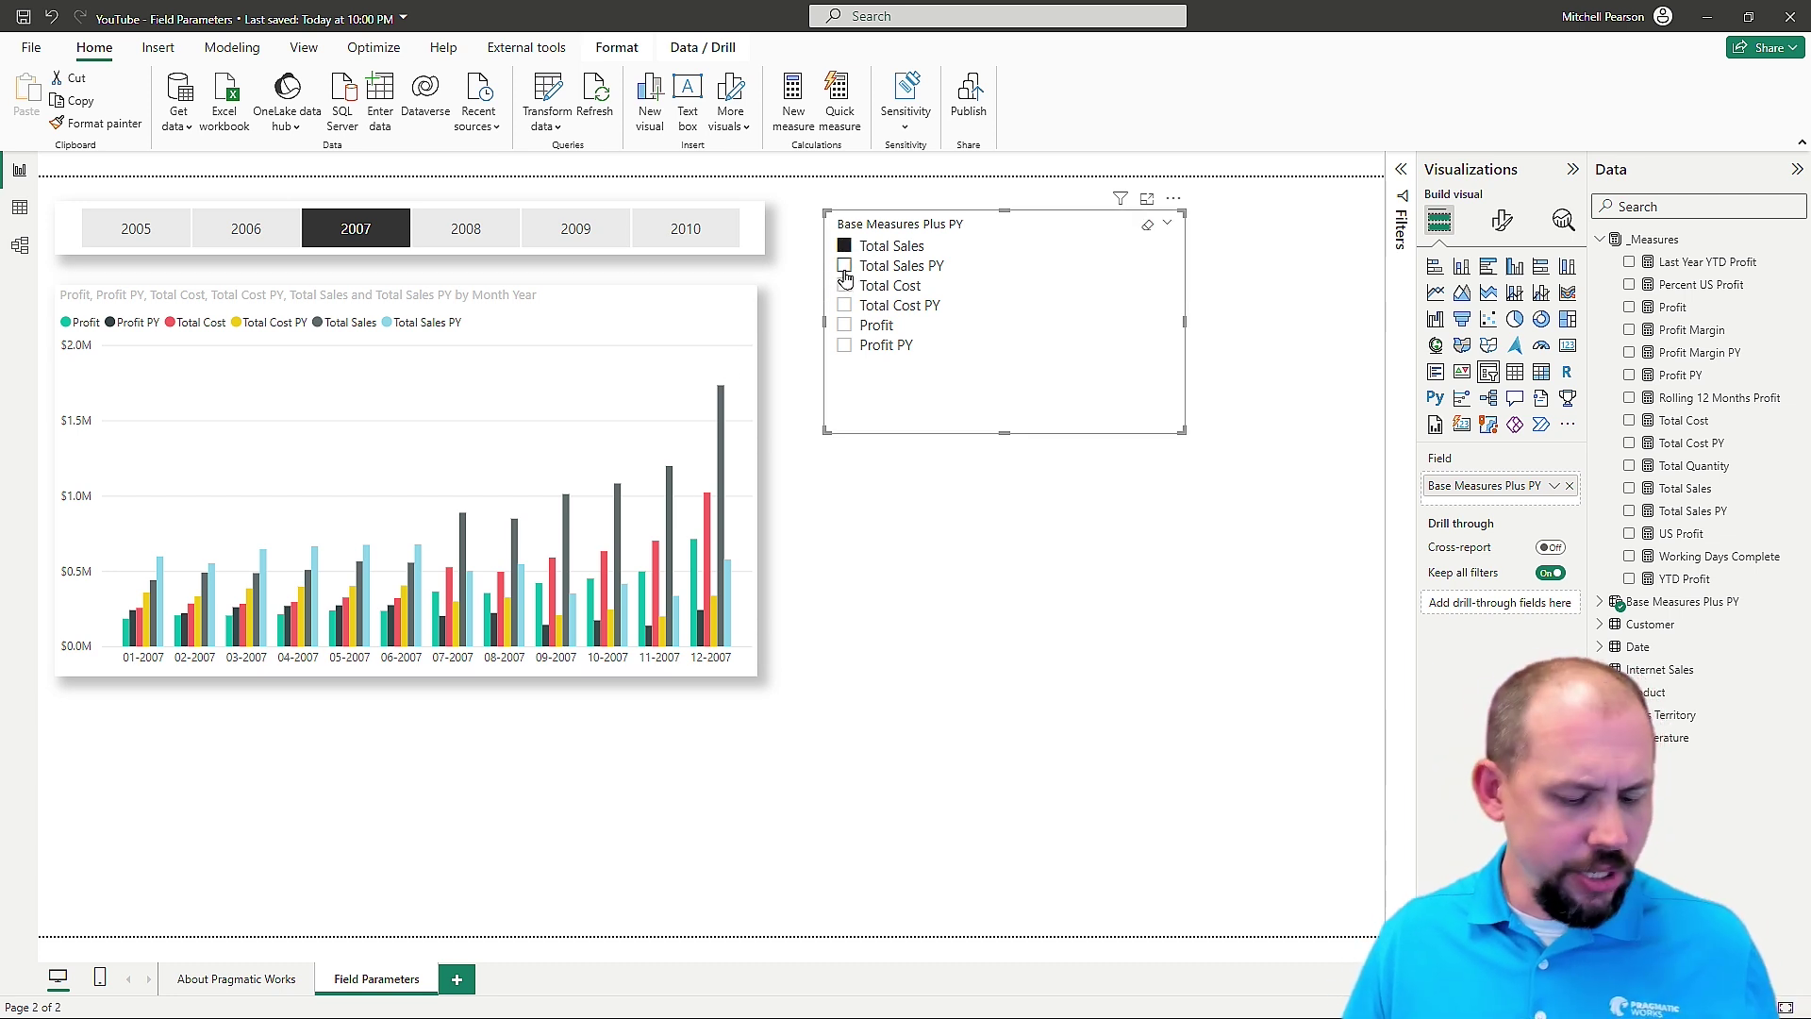
pyautogui.moveTo(1063, 370); pyautogui.dragTo(1063, 470)
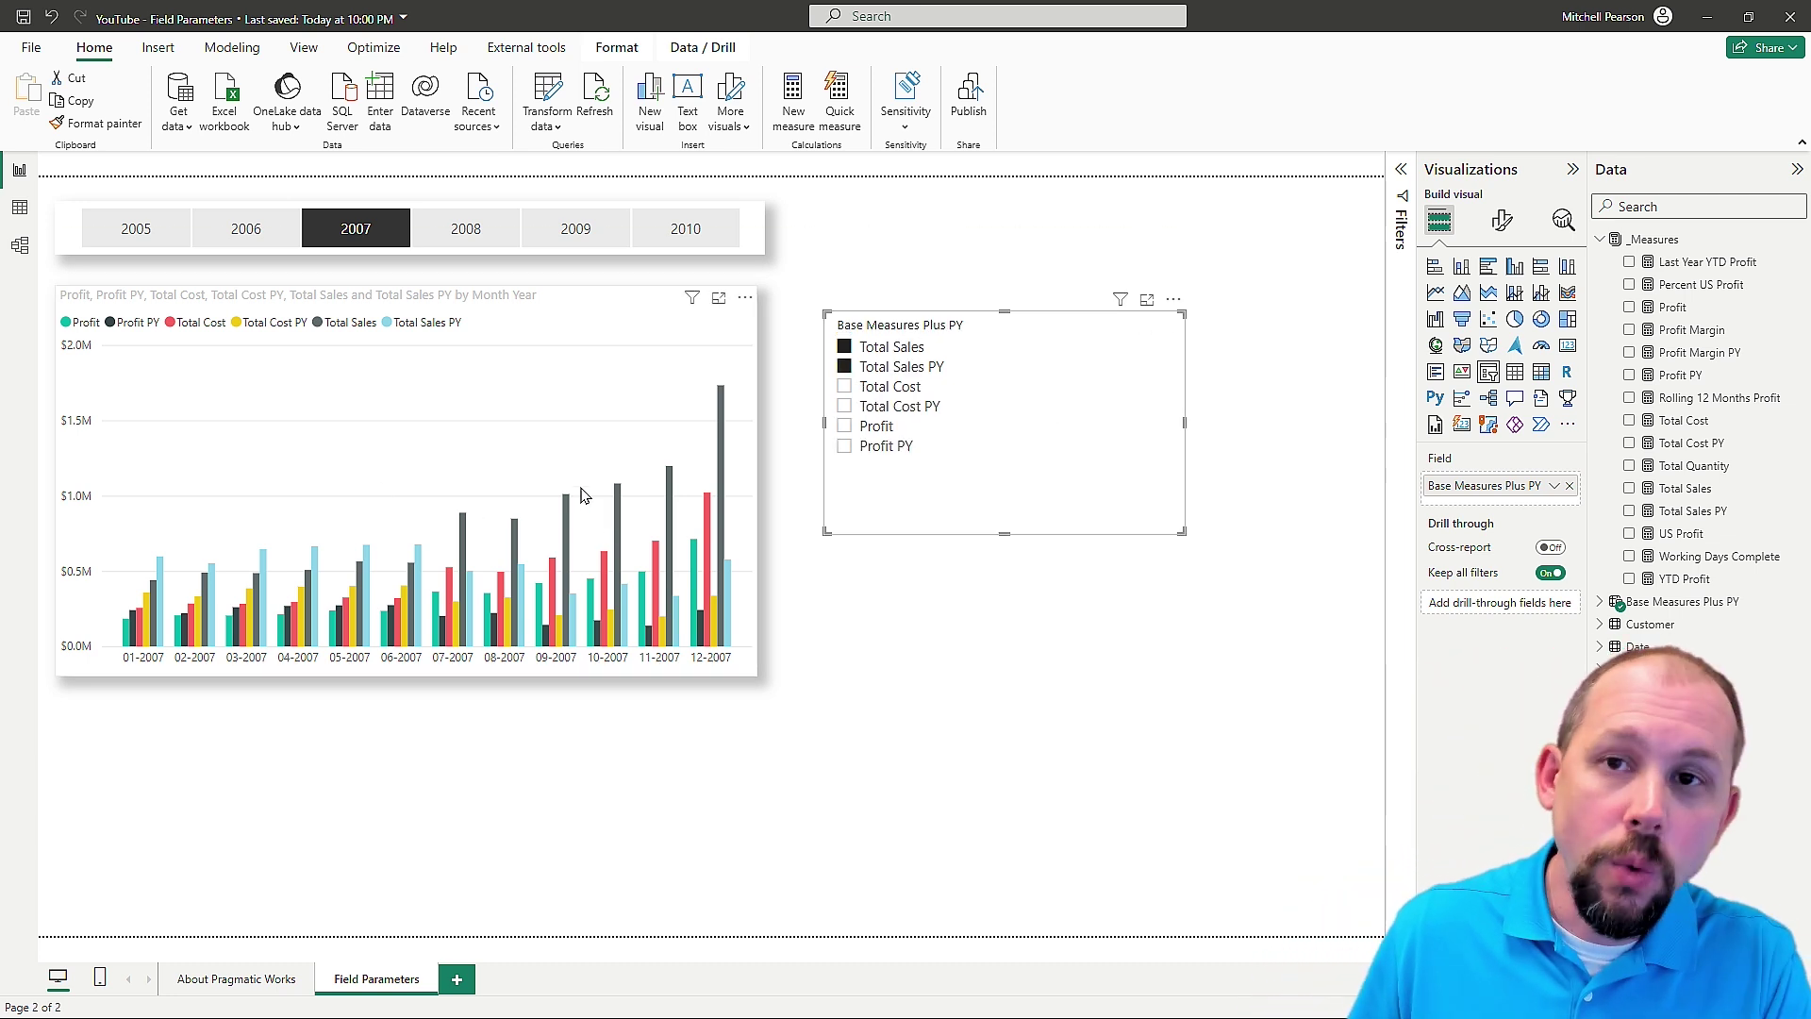
pyautogui.click(684, 456)
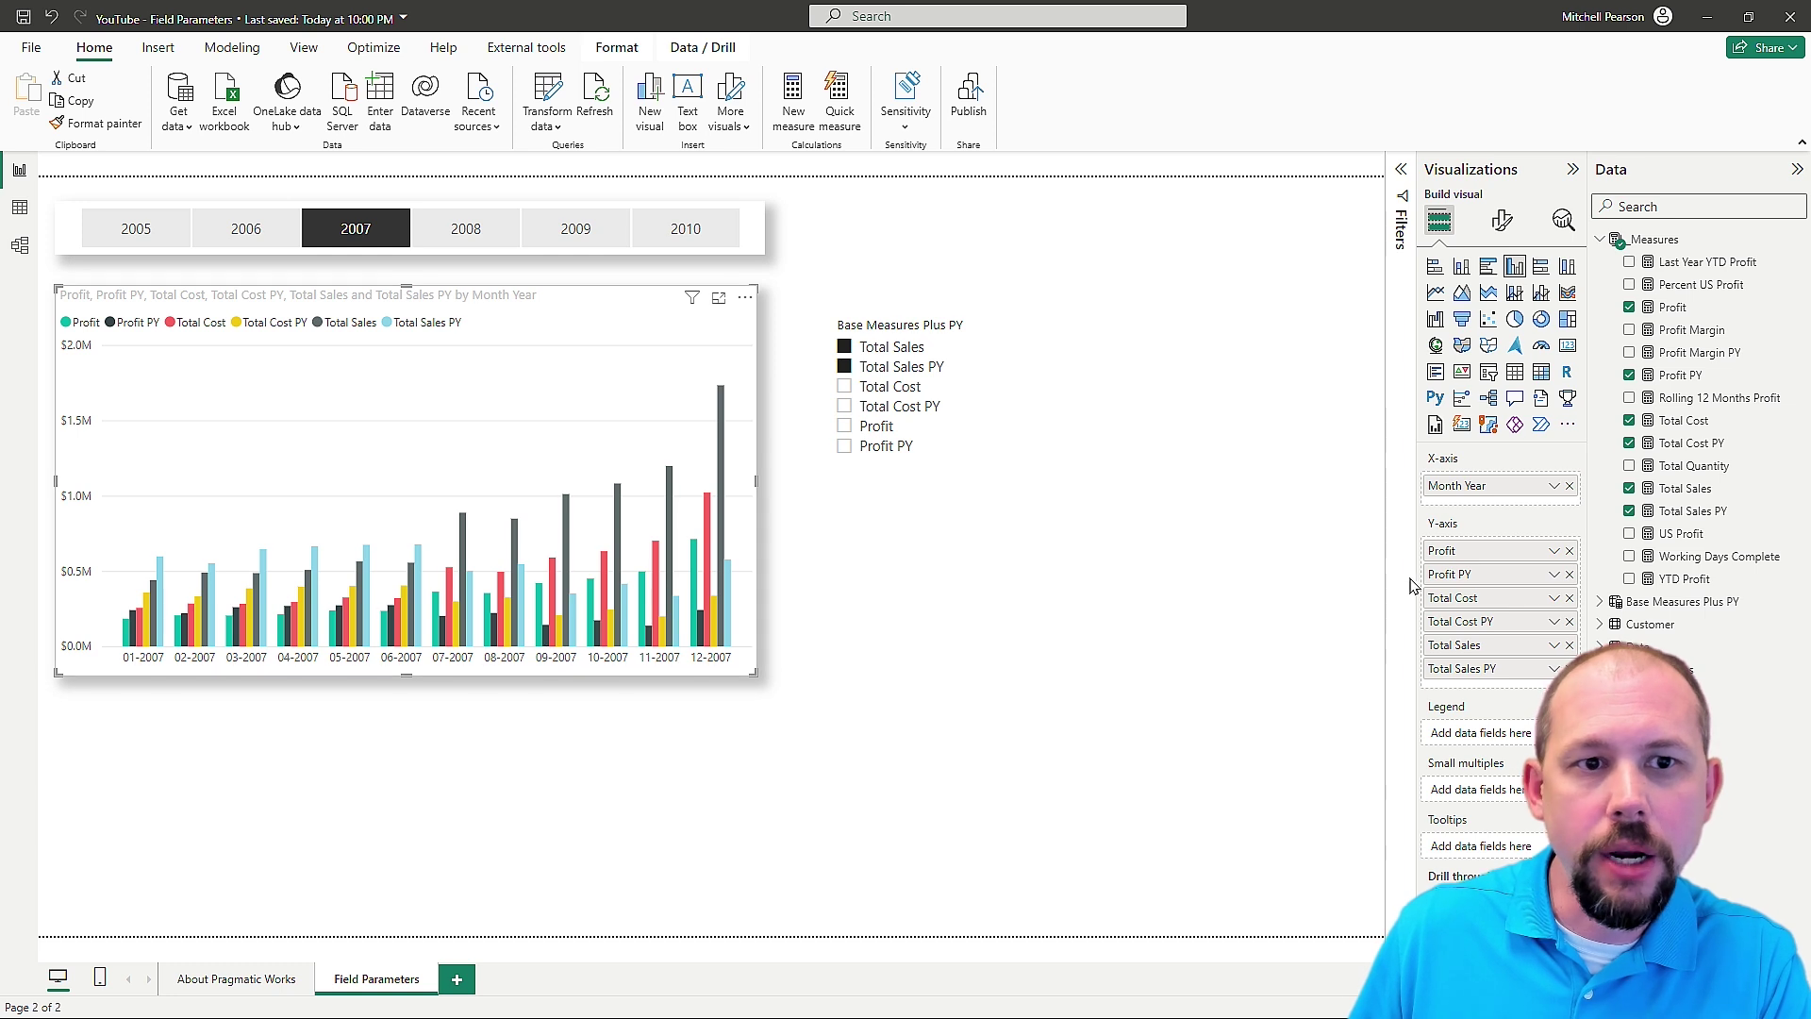
# Step: Remove all six measures from the chart's Y-axis and expand the Base Measures Plus PY table
pyautogui.click(1569, 551)
pyautogui.click(1570, 551)
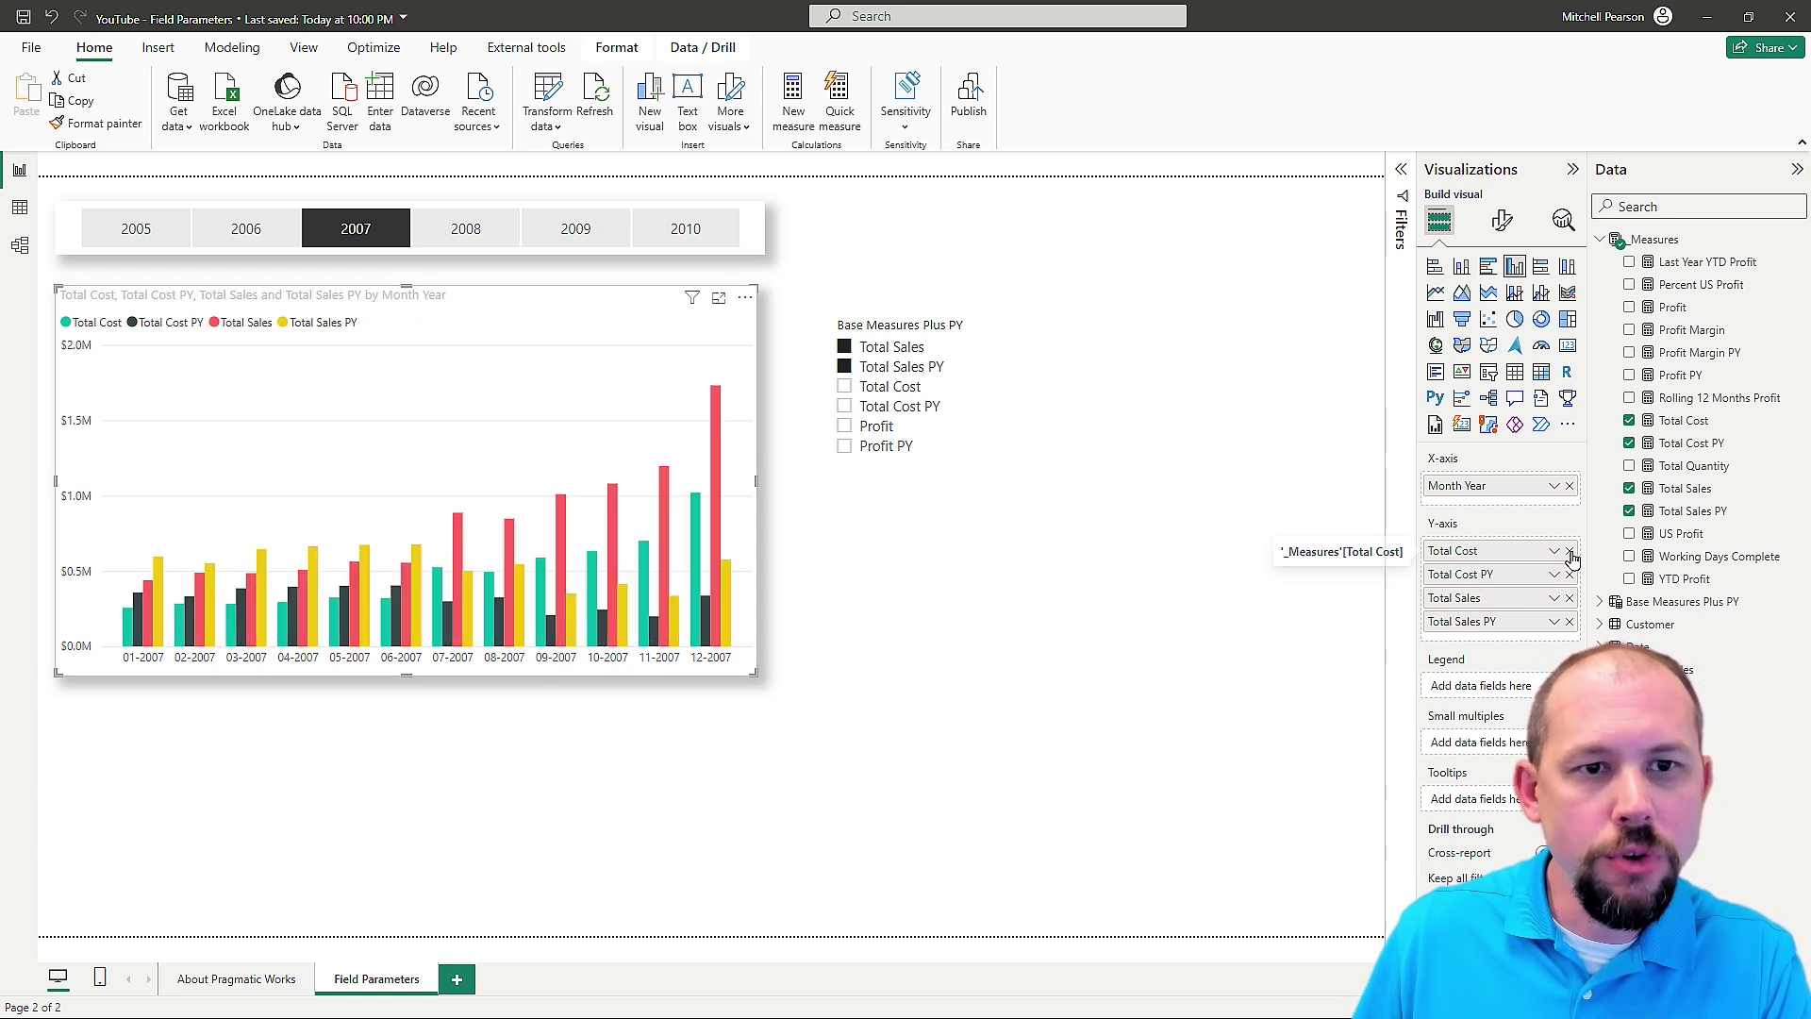
pyautogui.click(1569, 551)
pyautogui.click(1570, 552)
pyautogui.click(1570, 552)
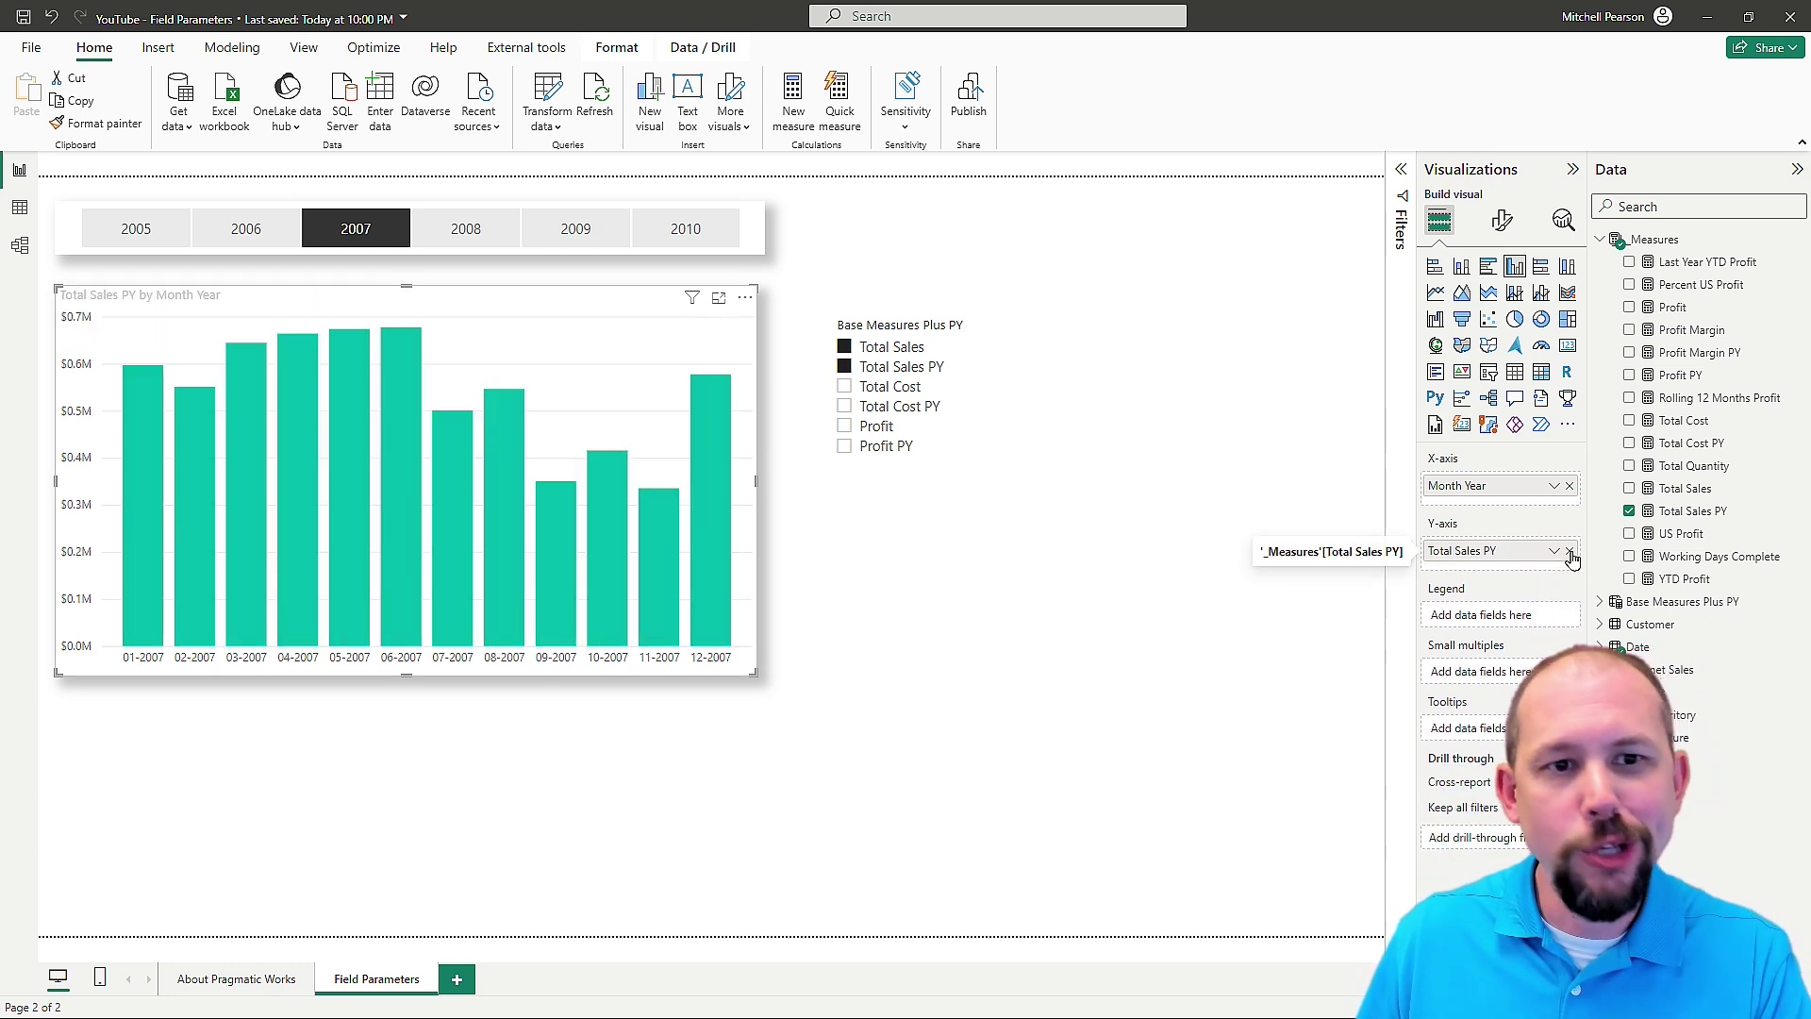
pyautogui.click(1569, 551)
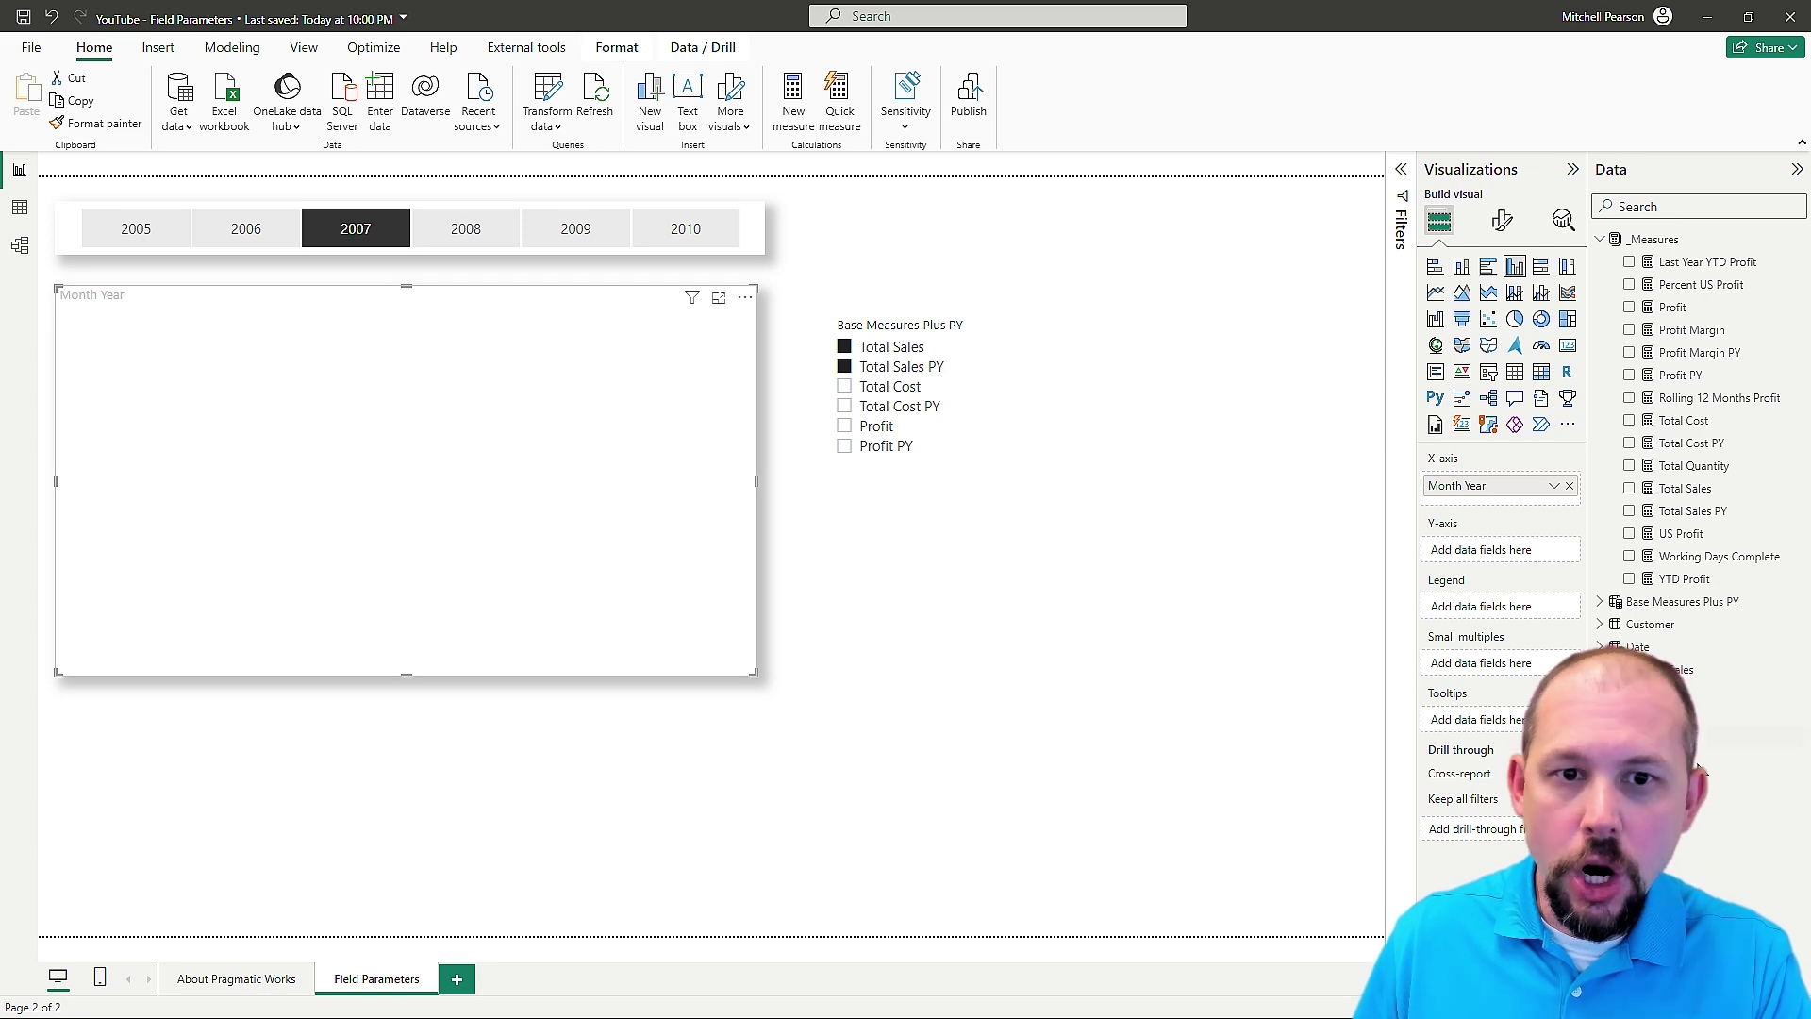
pyautogui.click(1599, 602)
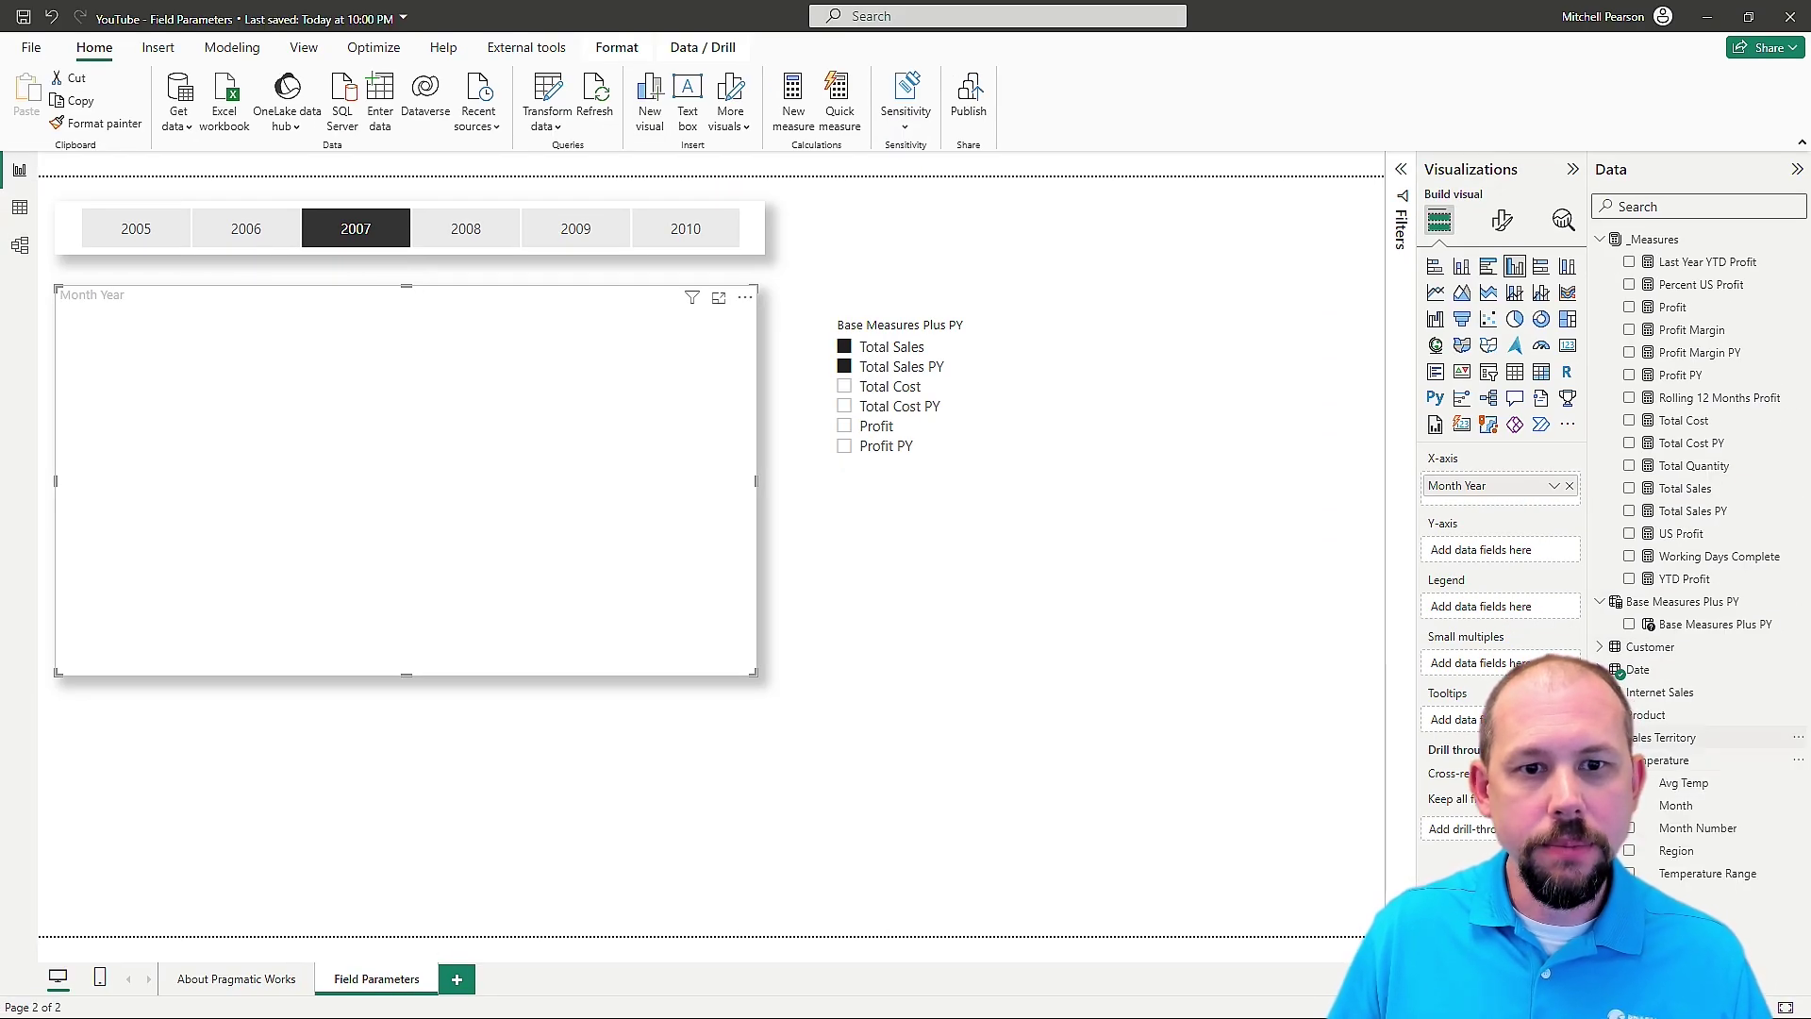
# Step: Put the Base Measures Plus PY field on the chart's Y-axis, plotting Total Sales and Total Sales PY
pyautogui.click(1600, 759)
pyautogui.click(1601, 714)
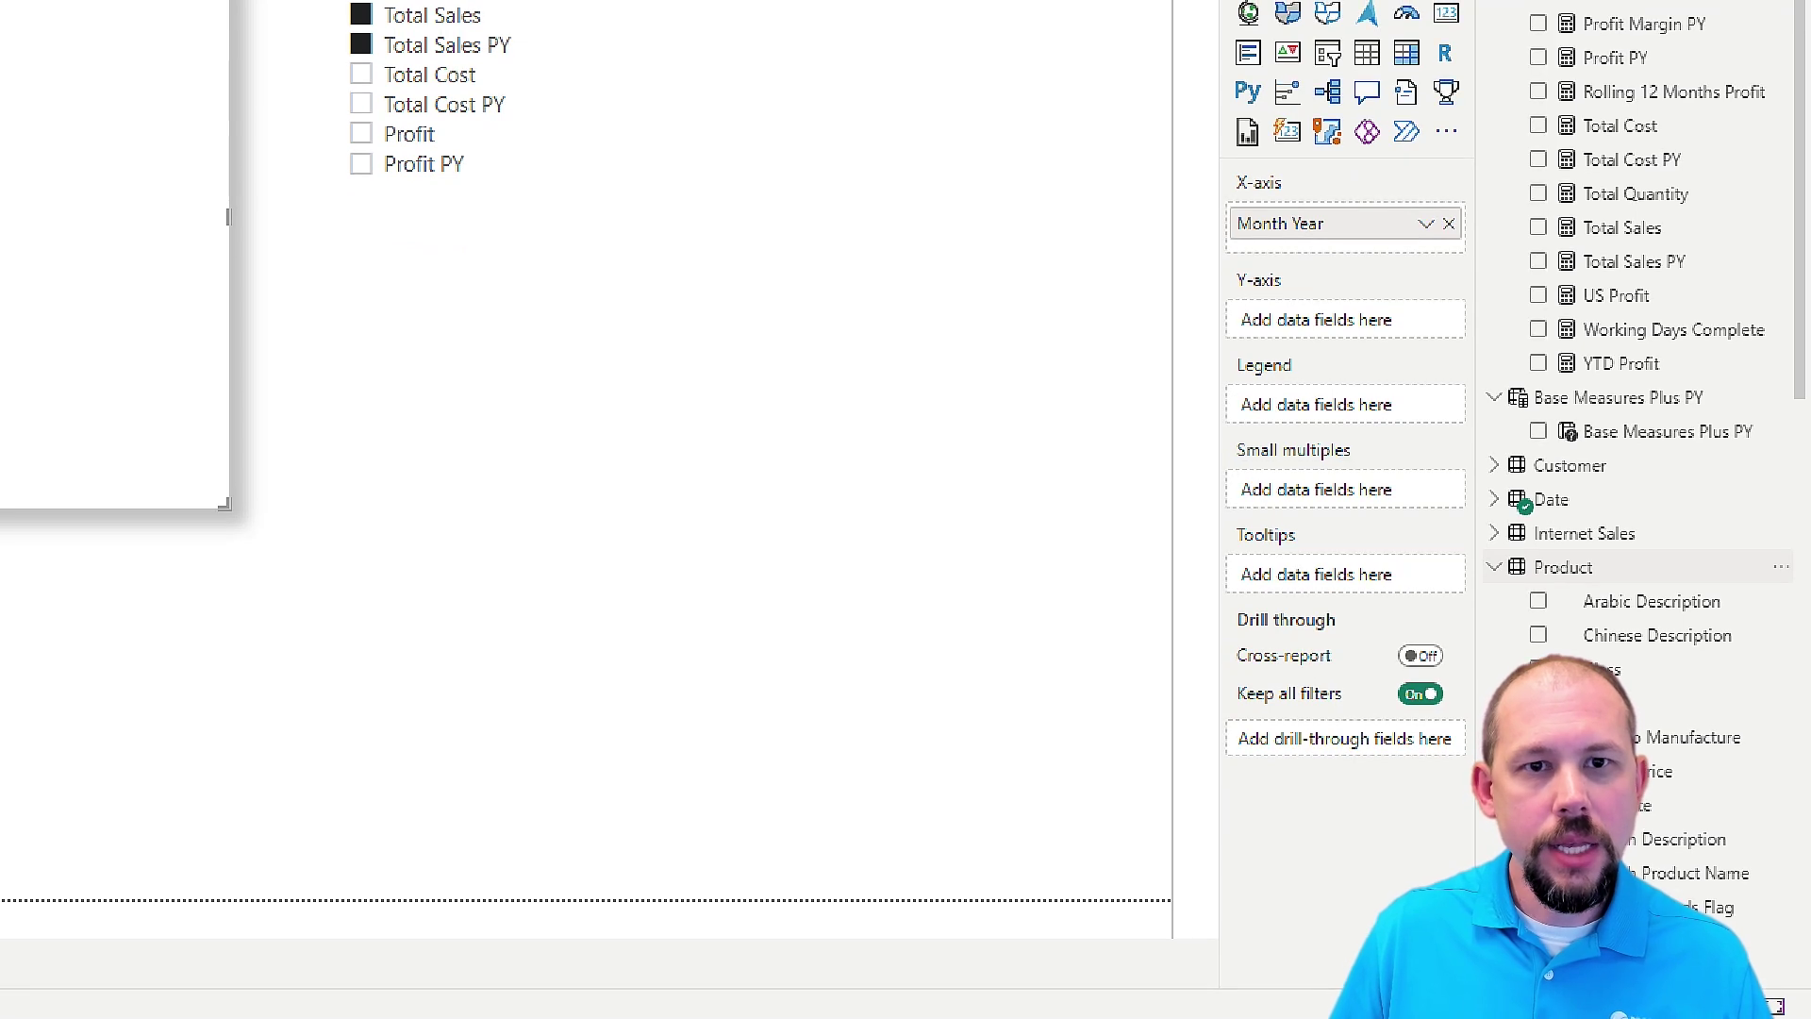
pyautogui.moveTo(1509, 396)
pyautogui.mouseDown()
pyautogui.moveTo(1701, 472)
pyautogui.moveTo(1775, 459)
pyautogui.mouseUp()
pyautogui.moveTo(1509, 442); pyautogui.dragTo(1265, 512)
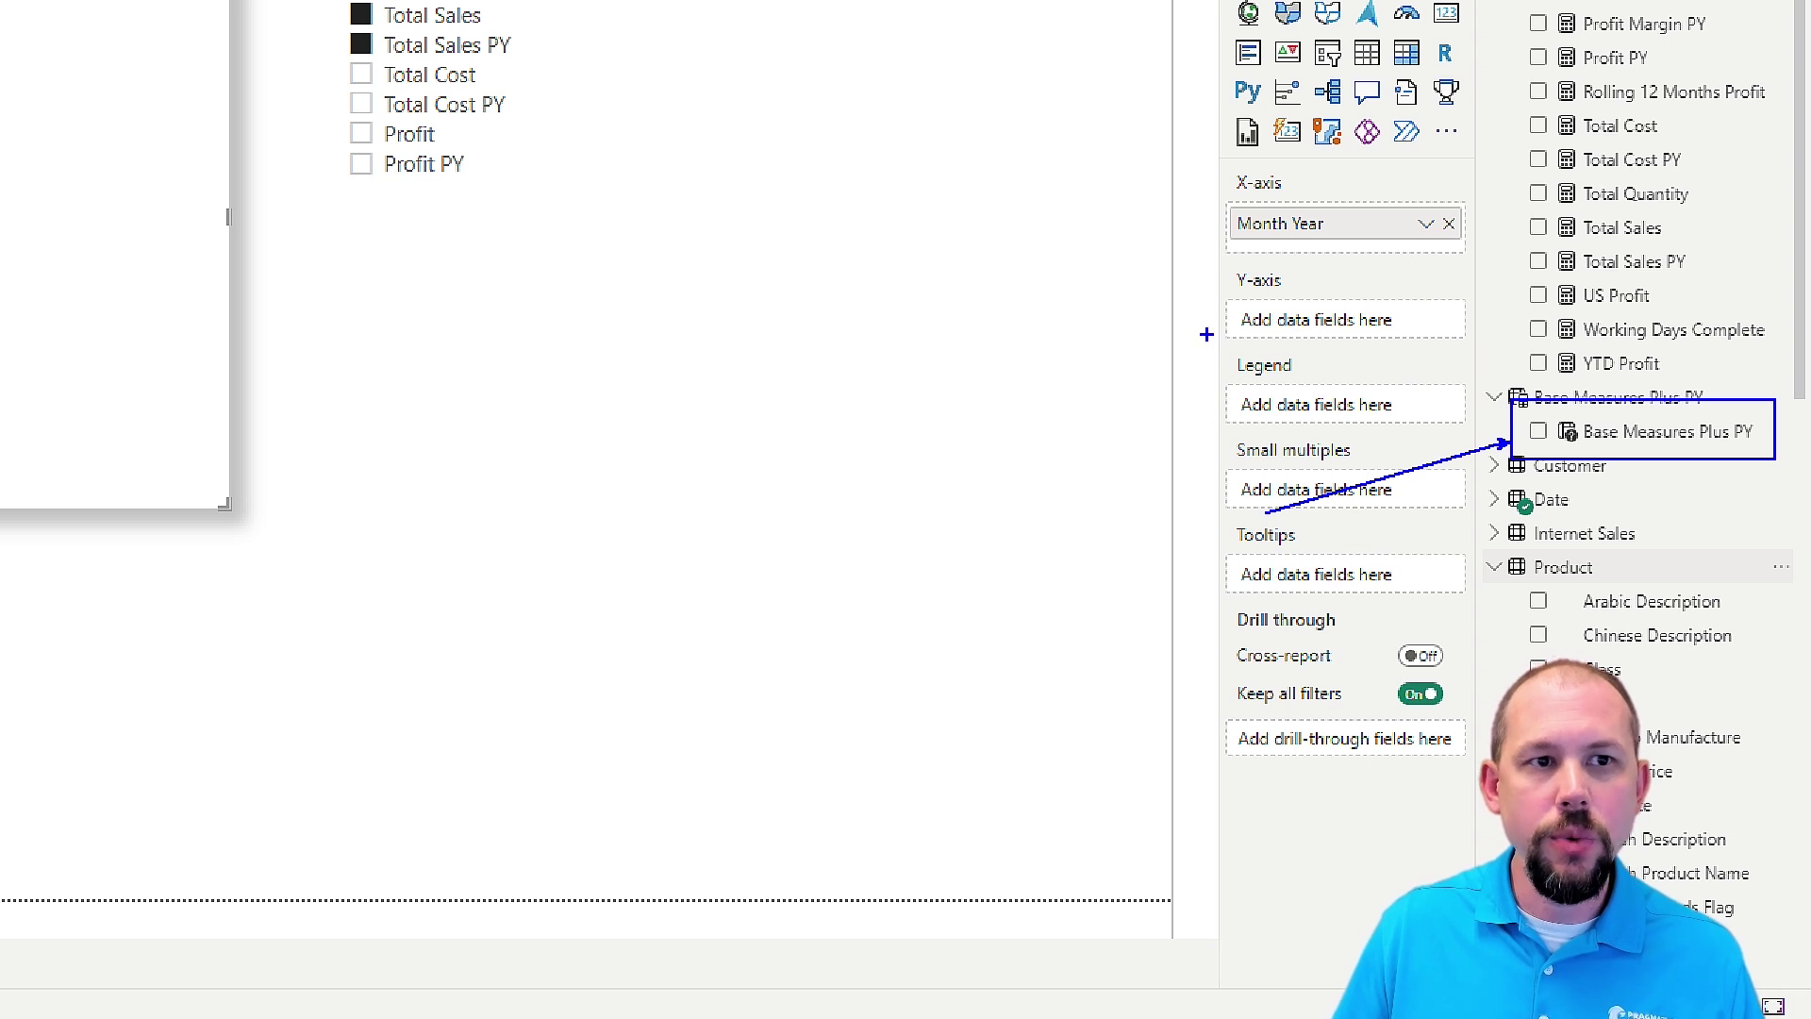
pyautogui.moveTo(1207, 334); pyautogui.dragTo(1109, 432)
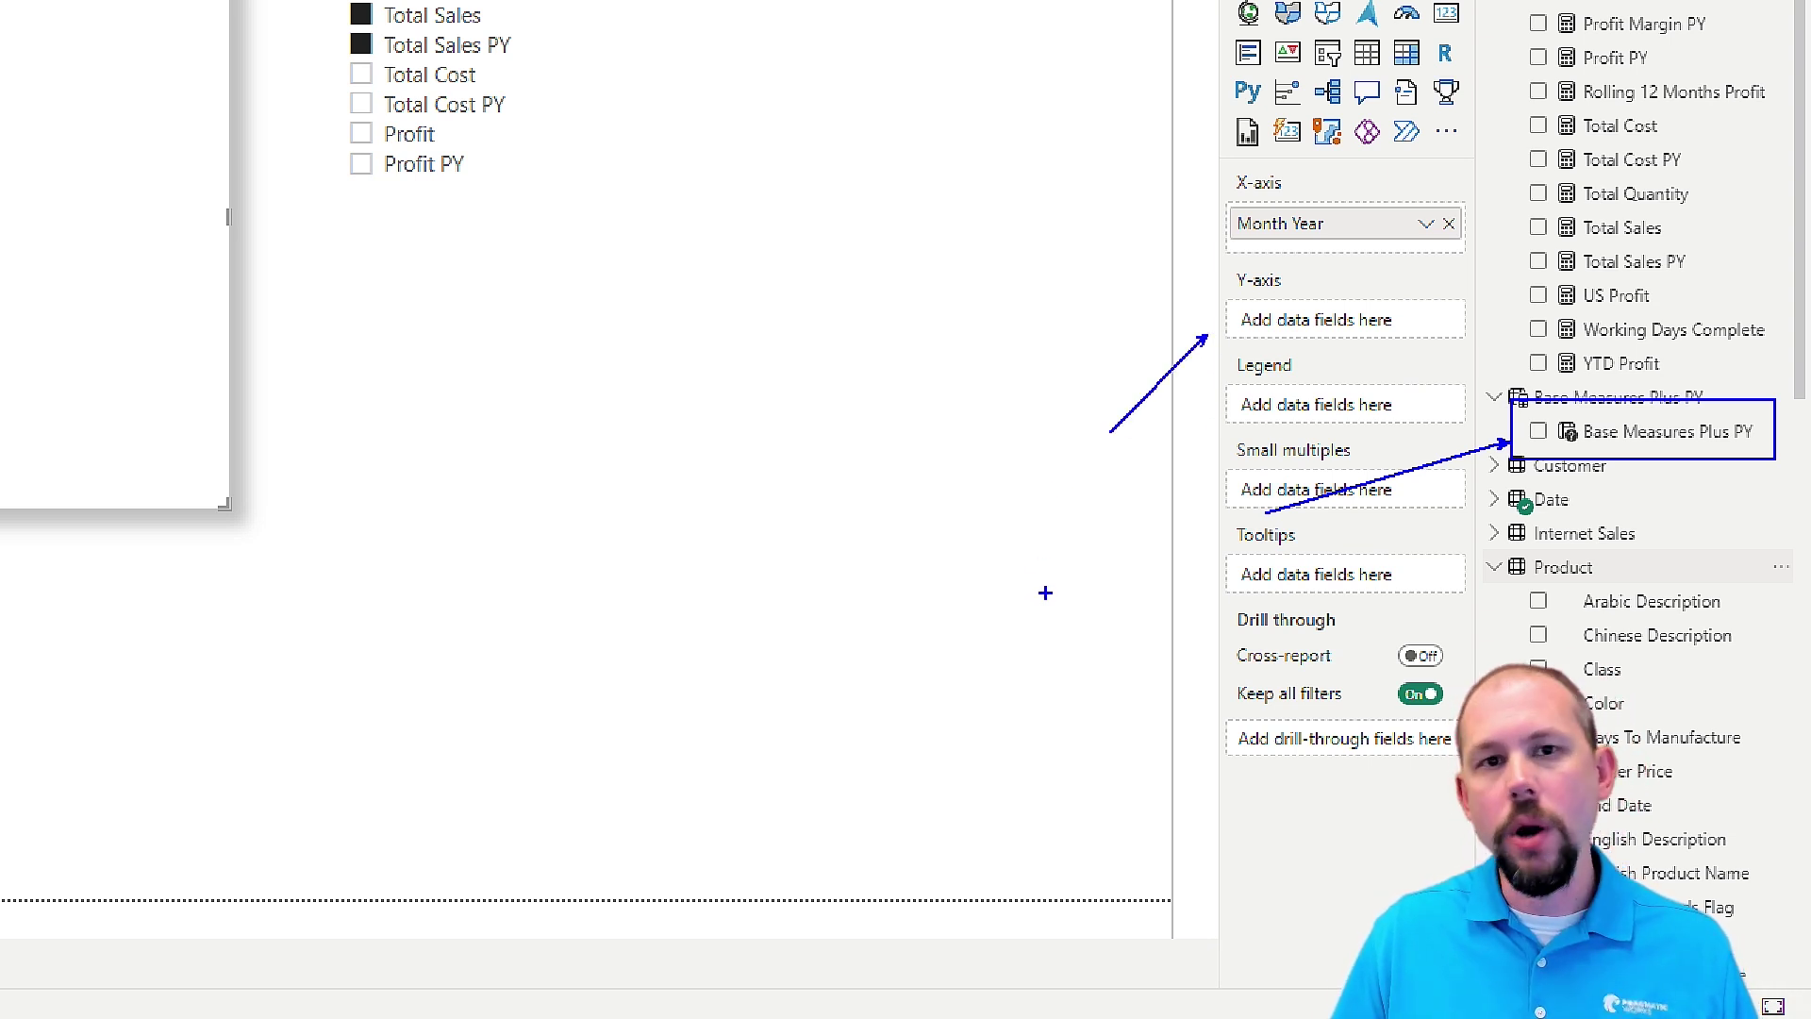
pyautogui.press('Escape')
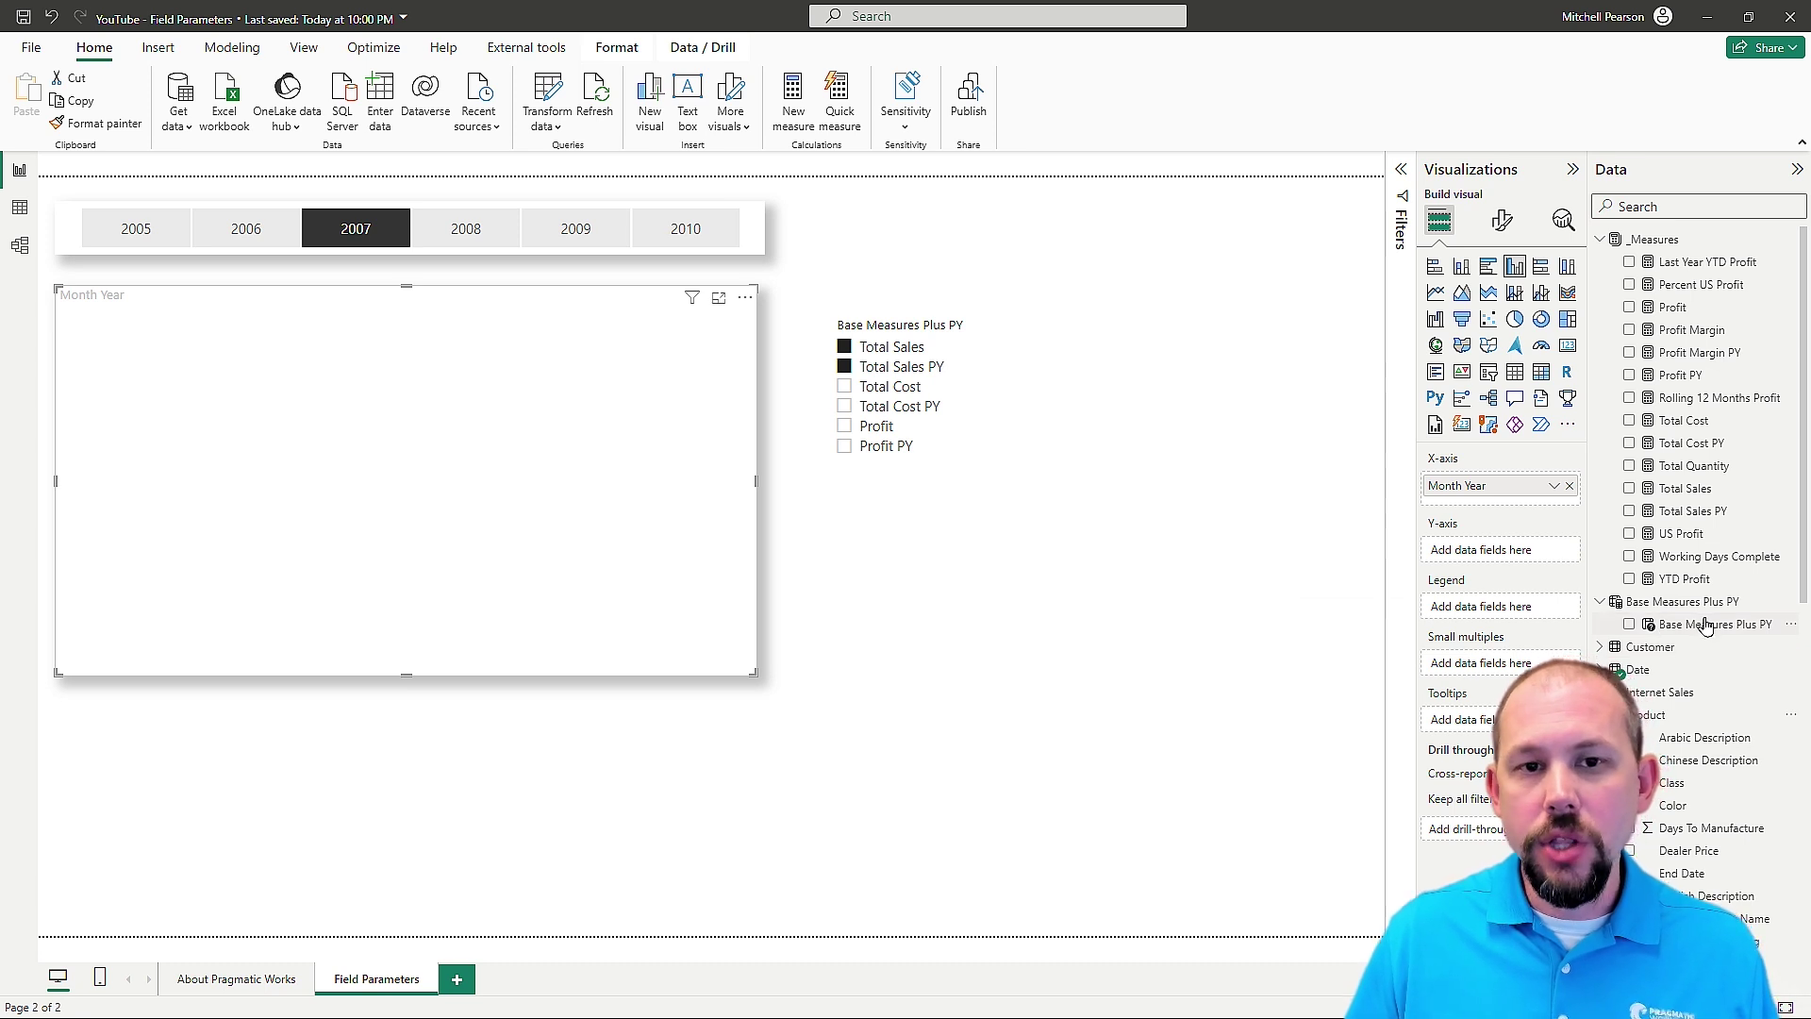
pyautogui.moveTo(1721, 627); pyautogui.dragTo(1509, 555)
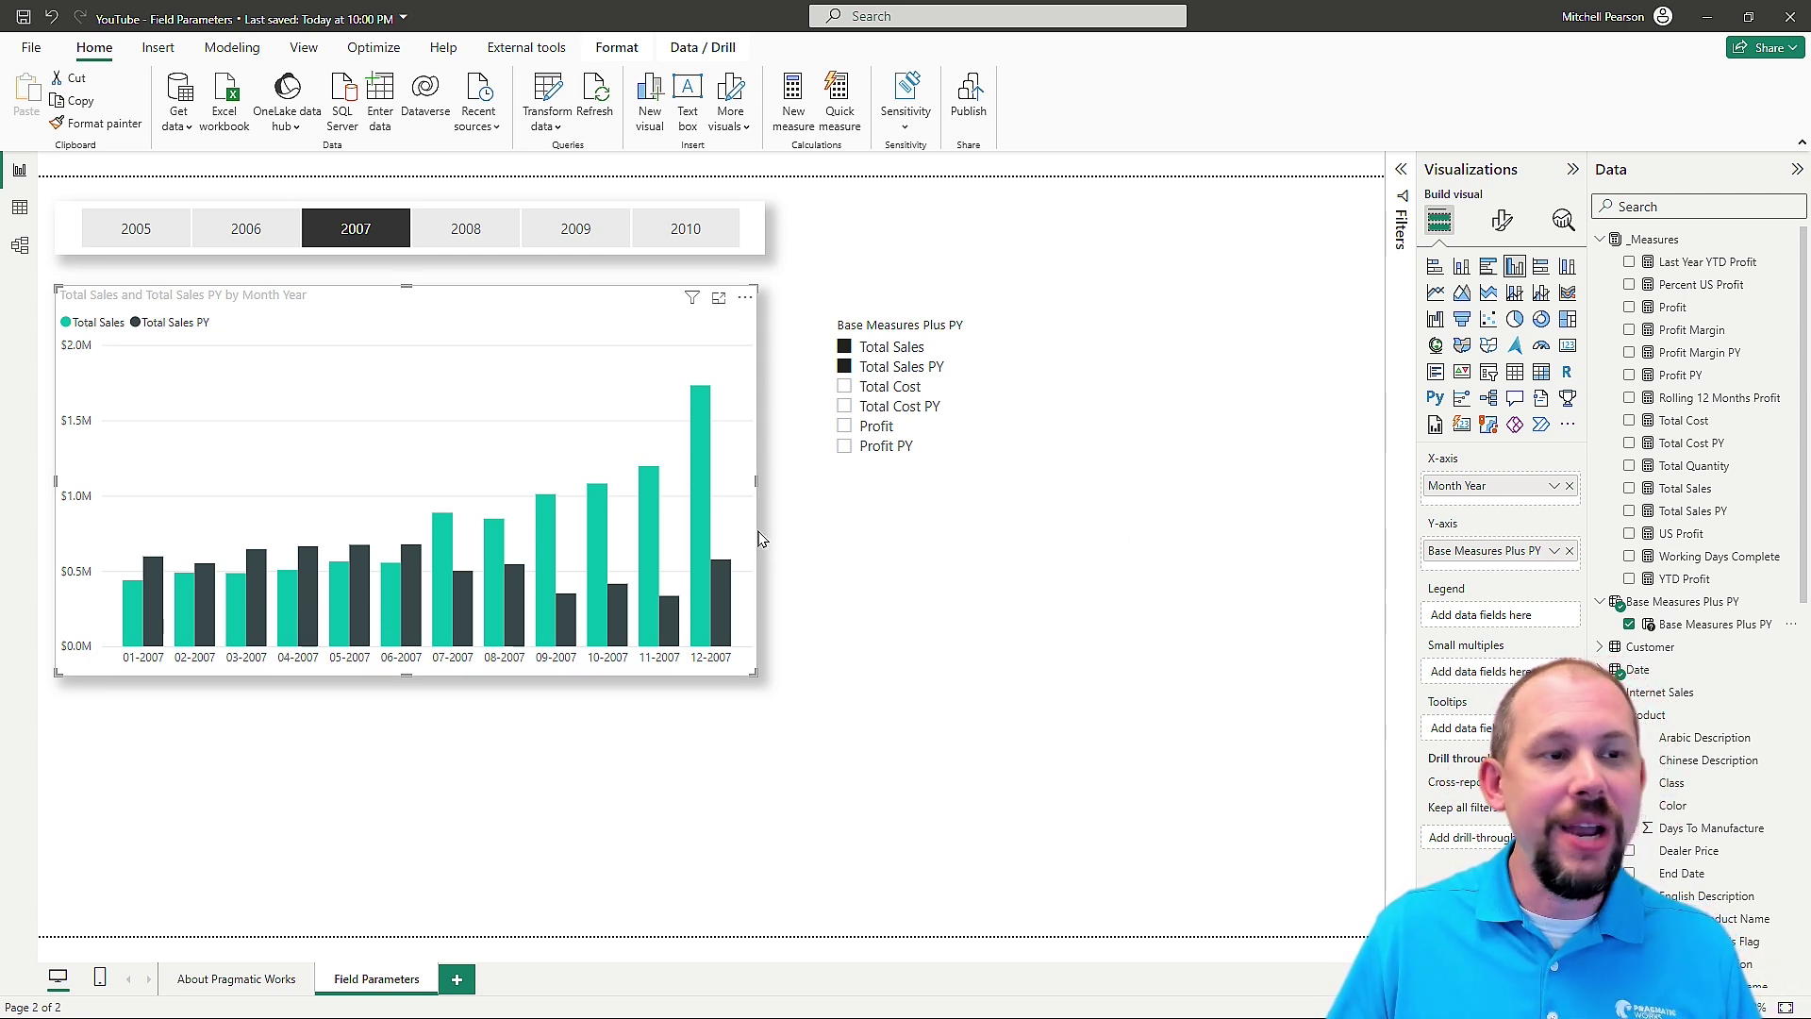
# Step: Try slicer selections: Total Sales PY alone, all measures, then Total Cost with Total Cost PY
pyautogui.click(844, 347)
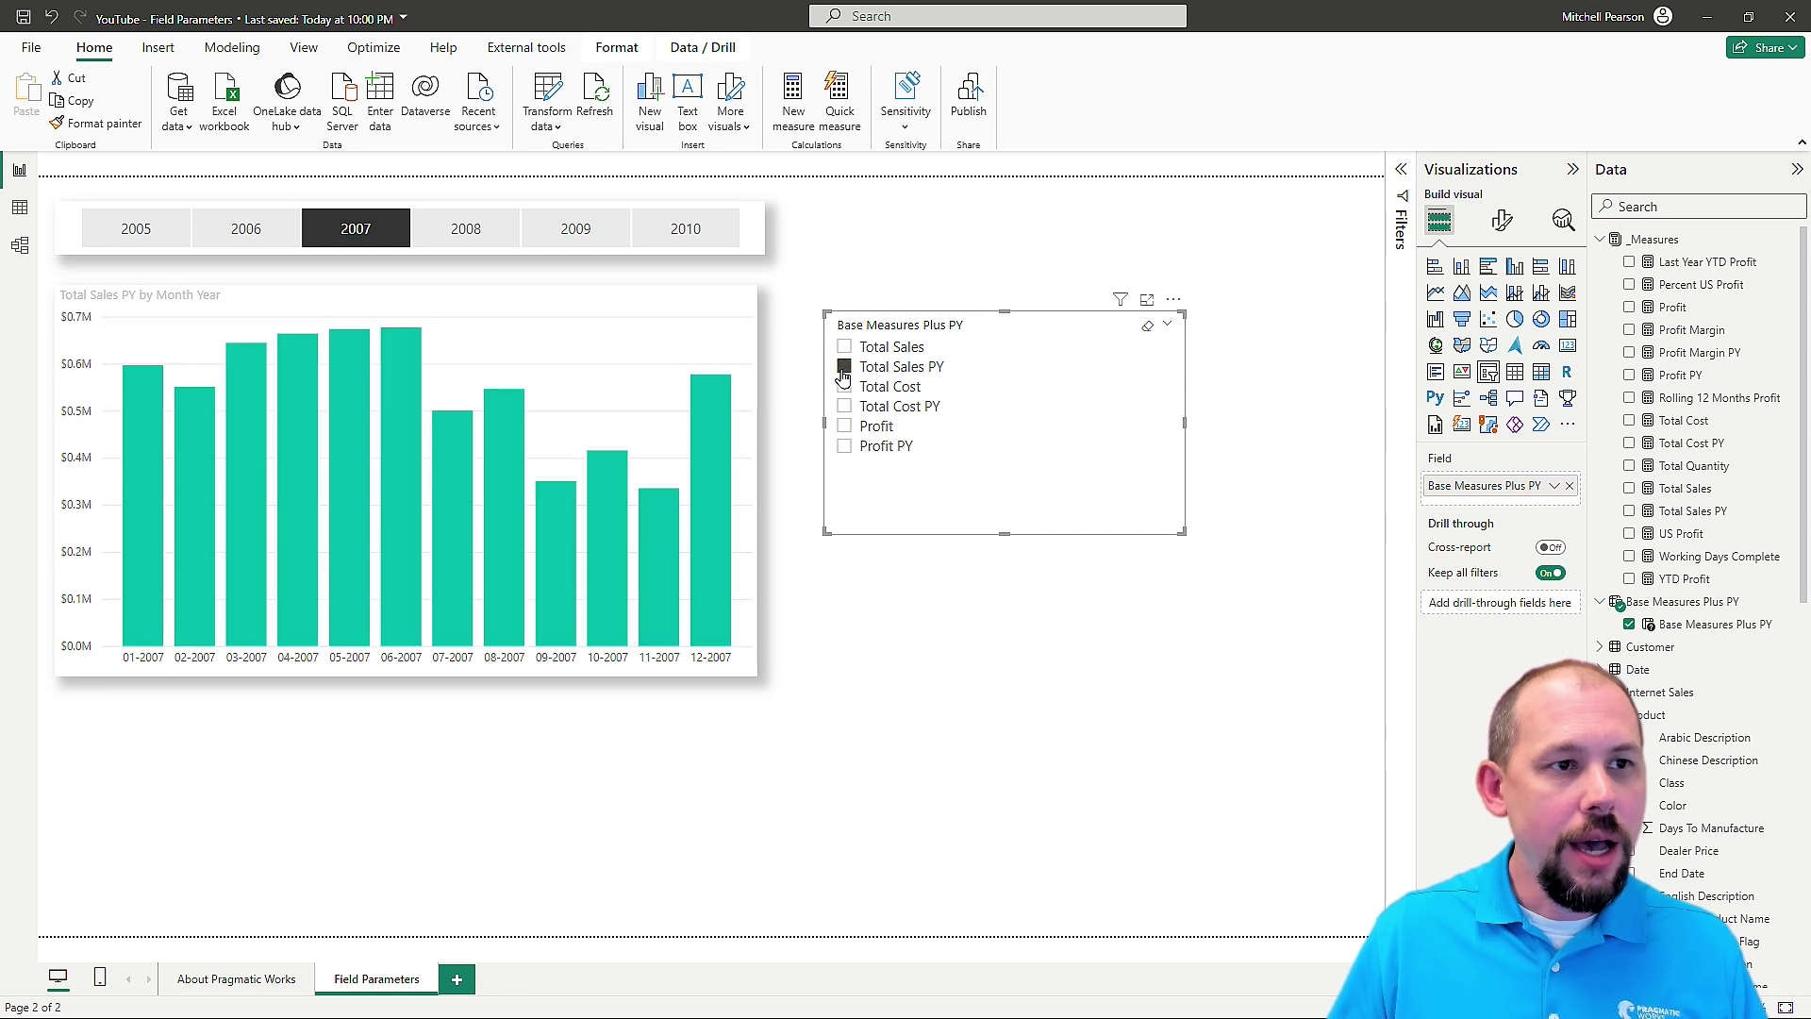
pyautogui.click(844, 367)
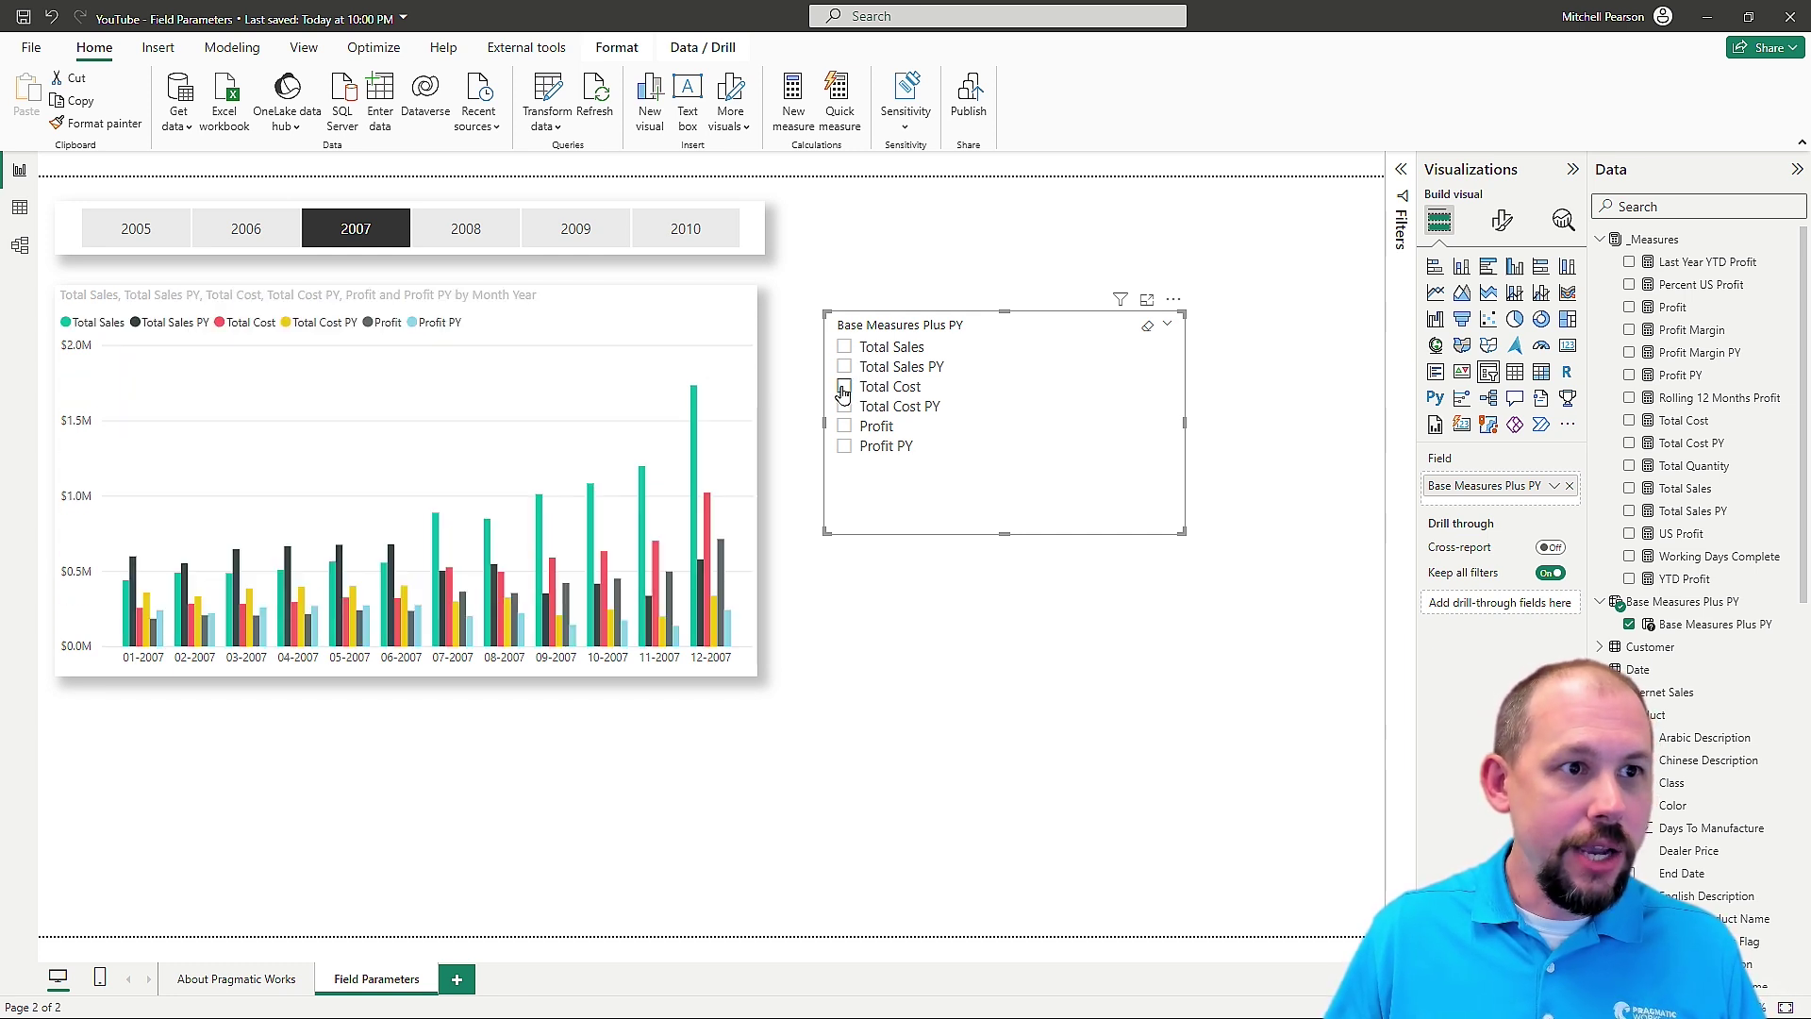
pyautogui.click(844, 386)
pyautogui.click(844, 406)
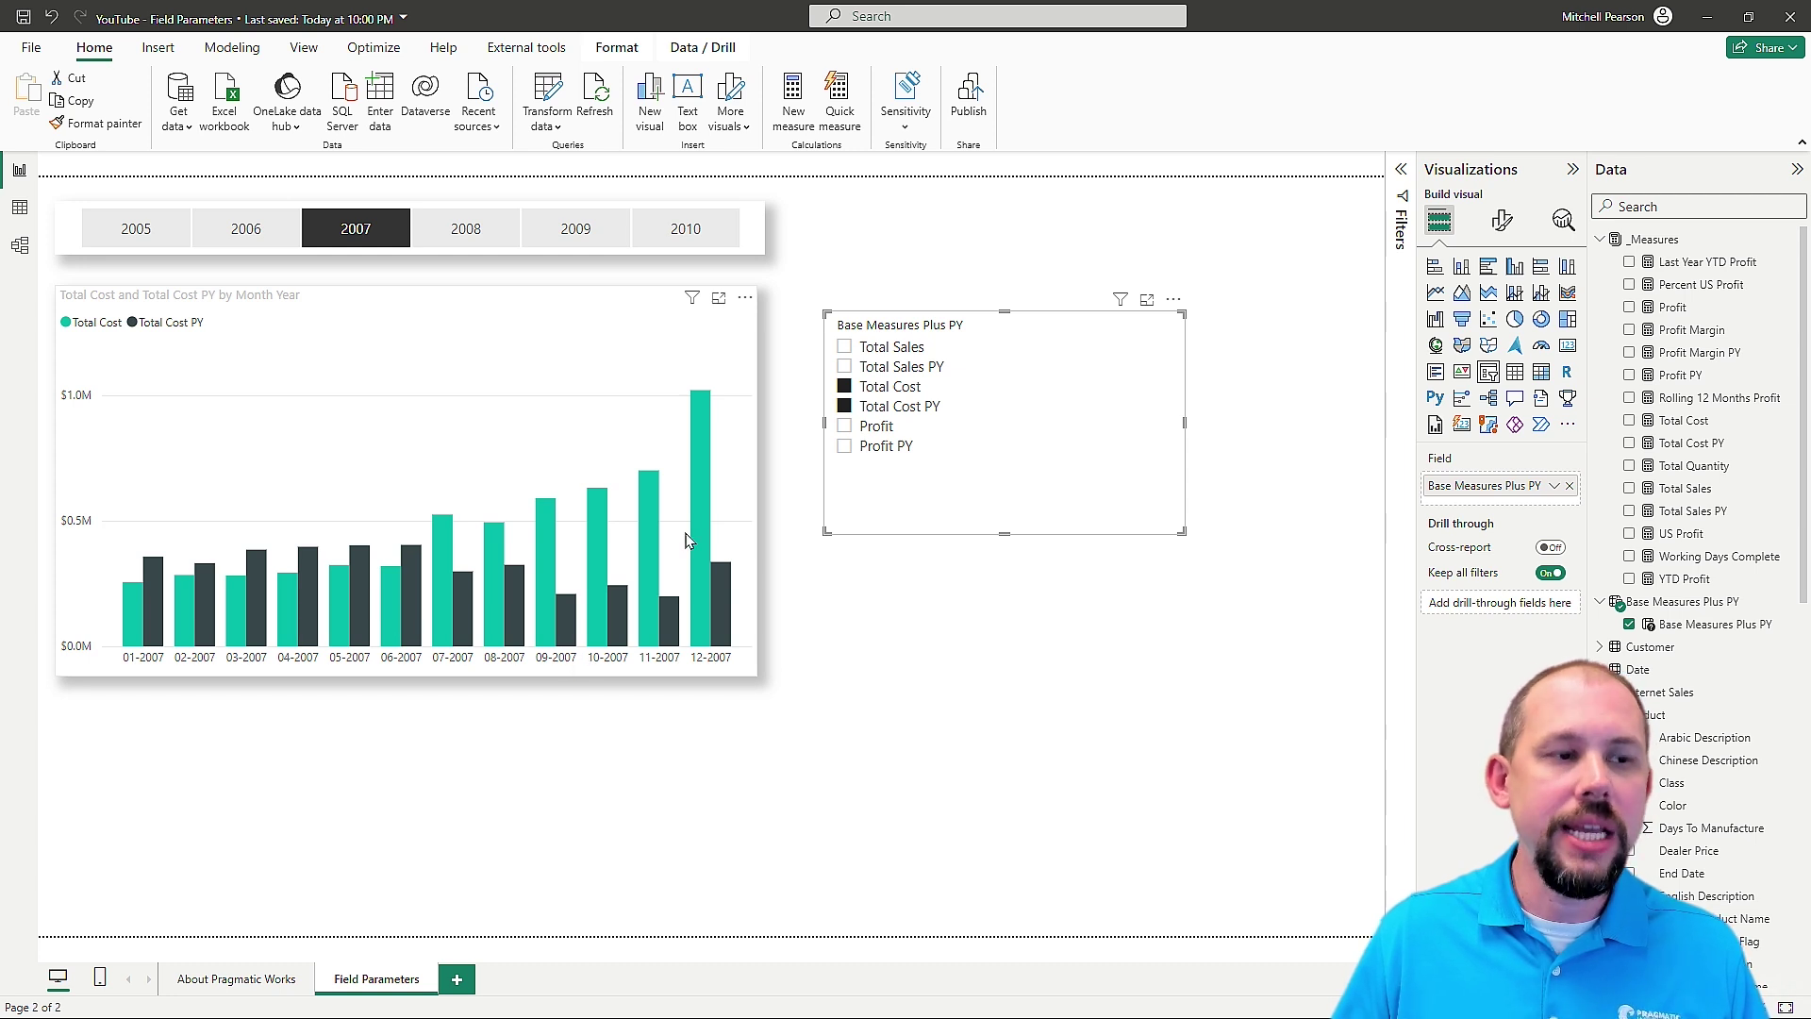
# Step: Clear the cost measures and select Profit and Profit PY in the slicer
pyautogui.click(844, 387)
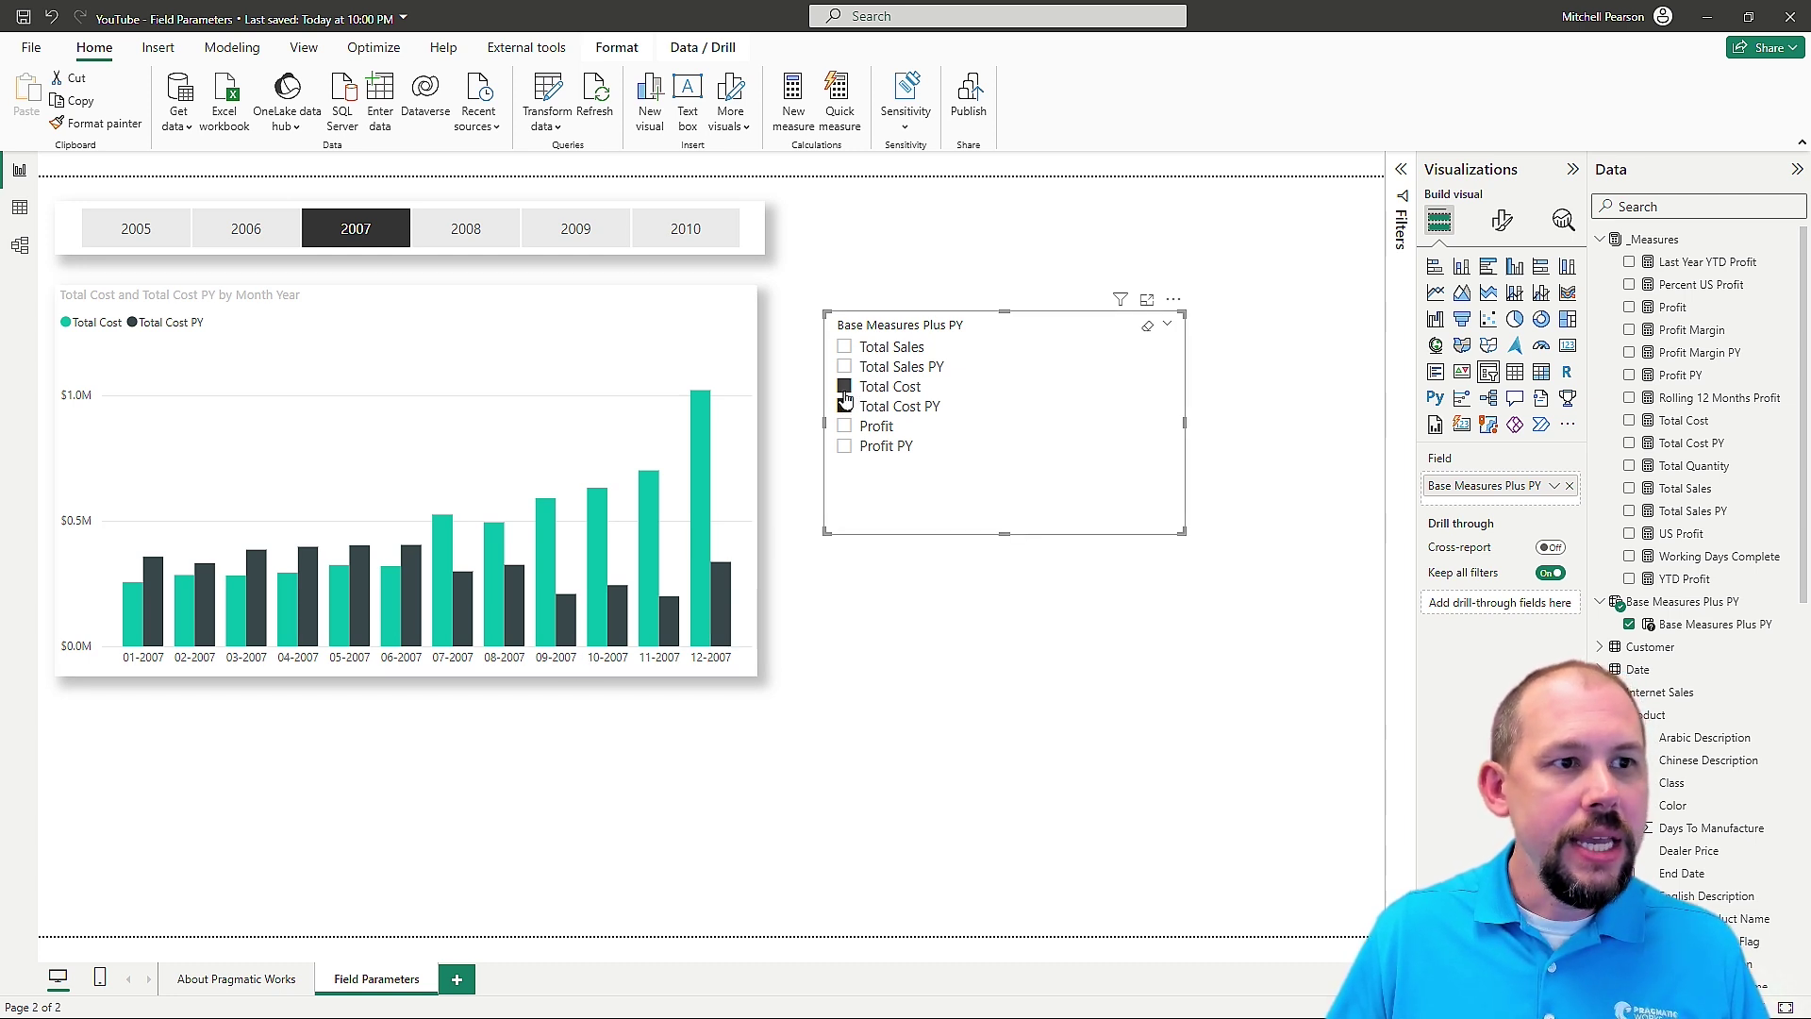
pyautogui.click(844, 426)
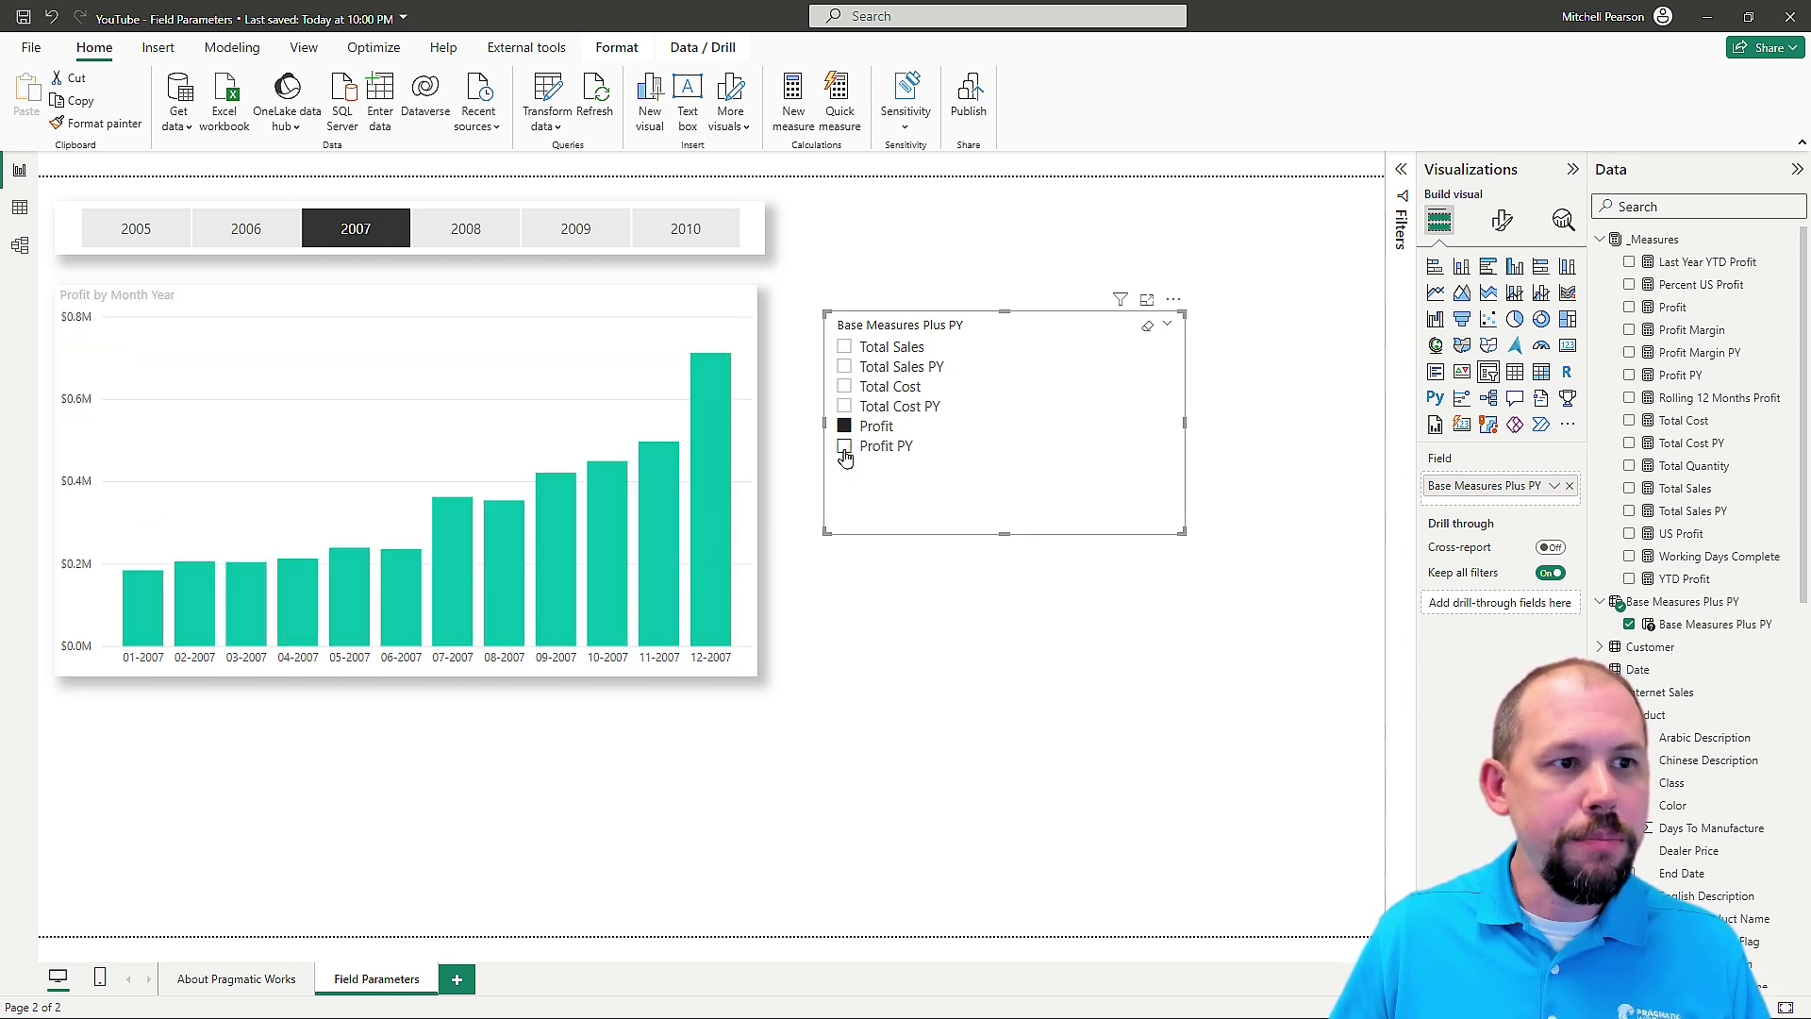
pyautogui.click(844, 446)
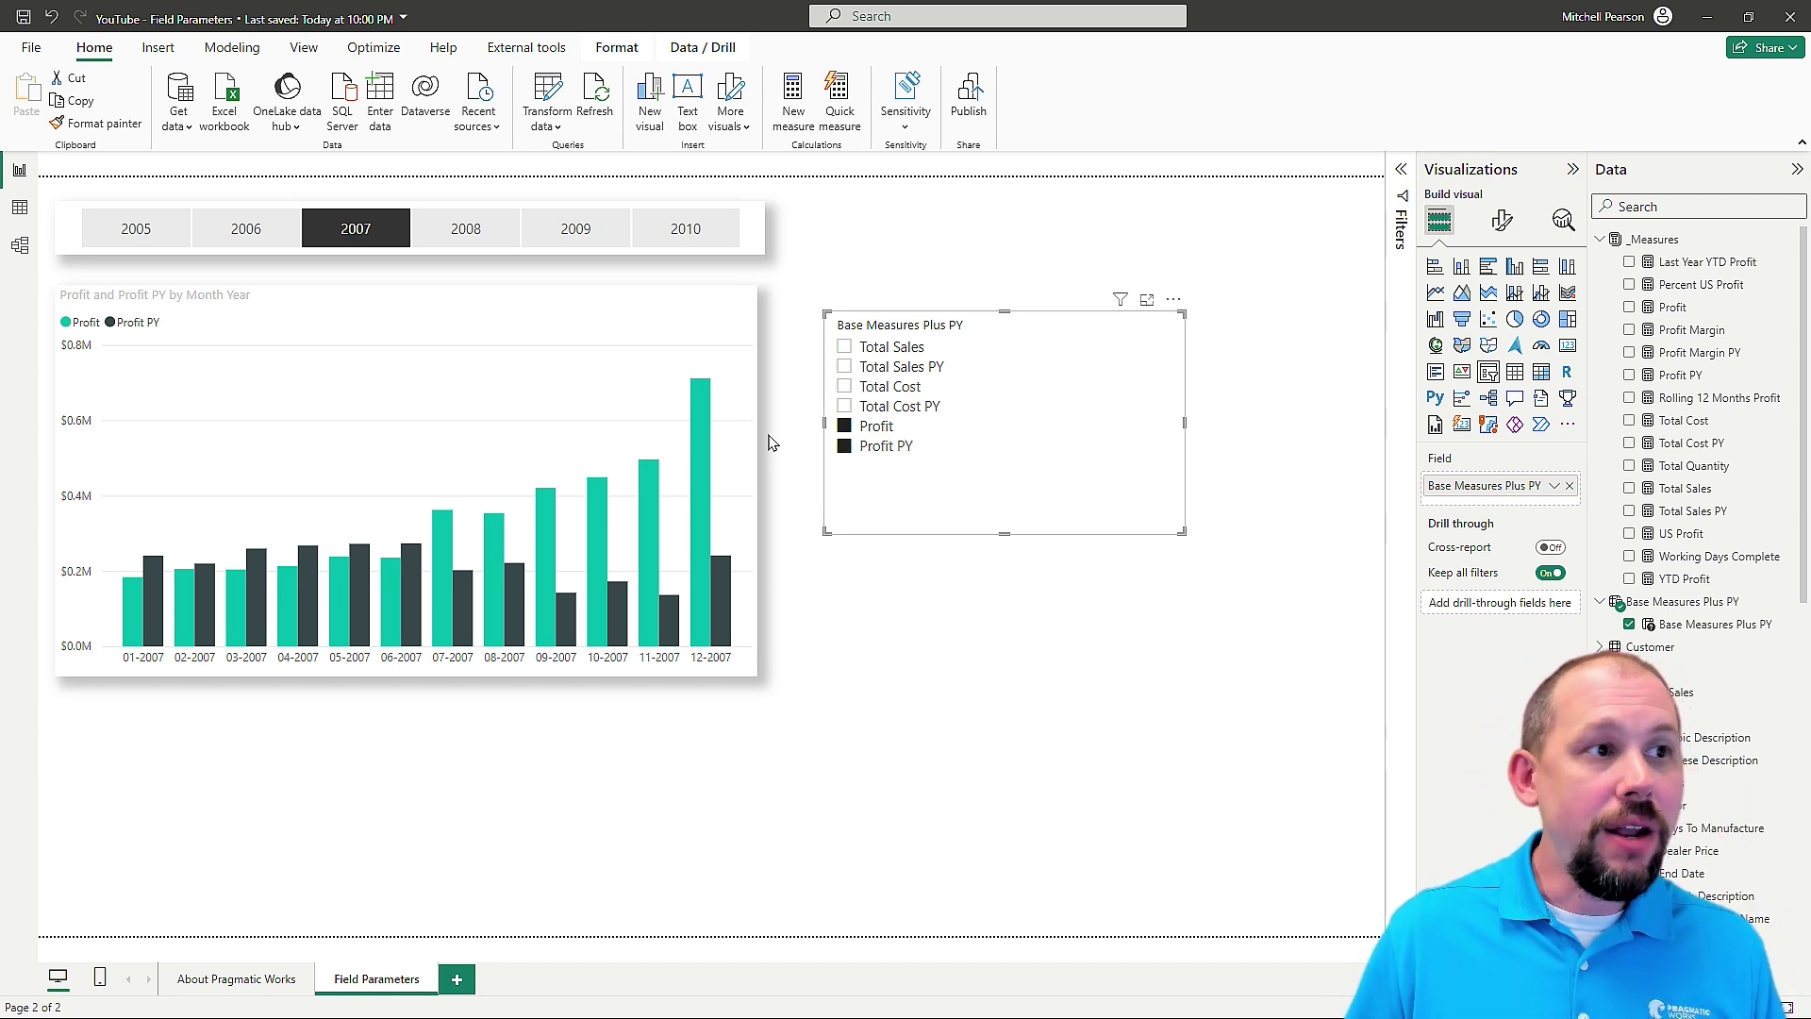
# Step: Copy the year slicer's tile style onto the measures slicer with Format painter
pyautogui.click(762, 255)
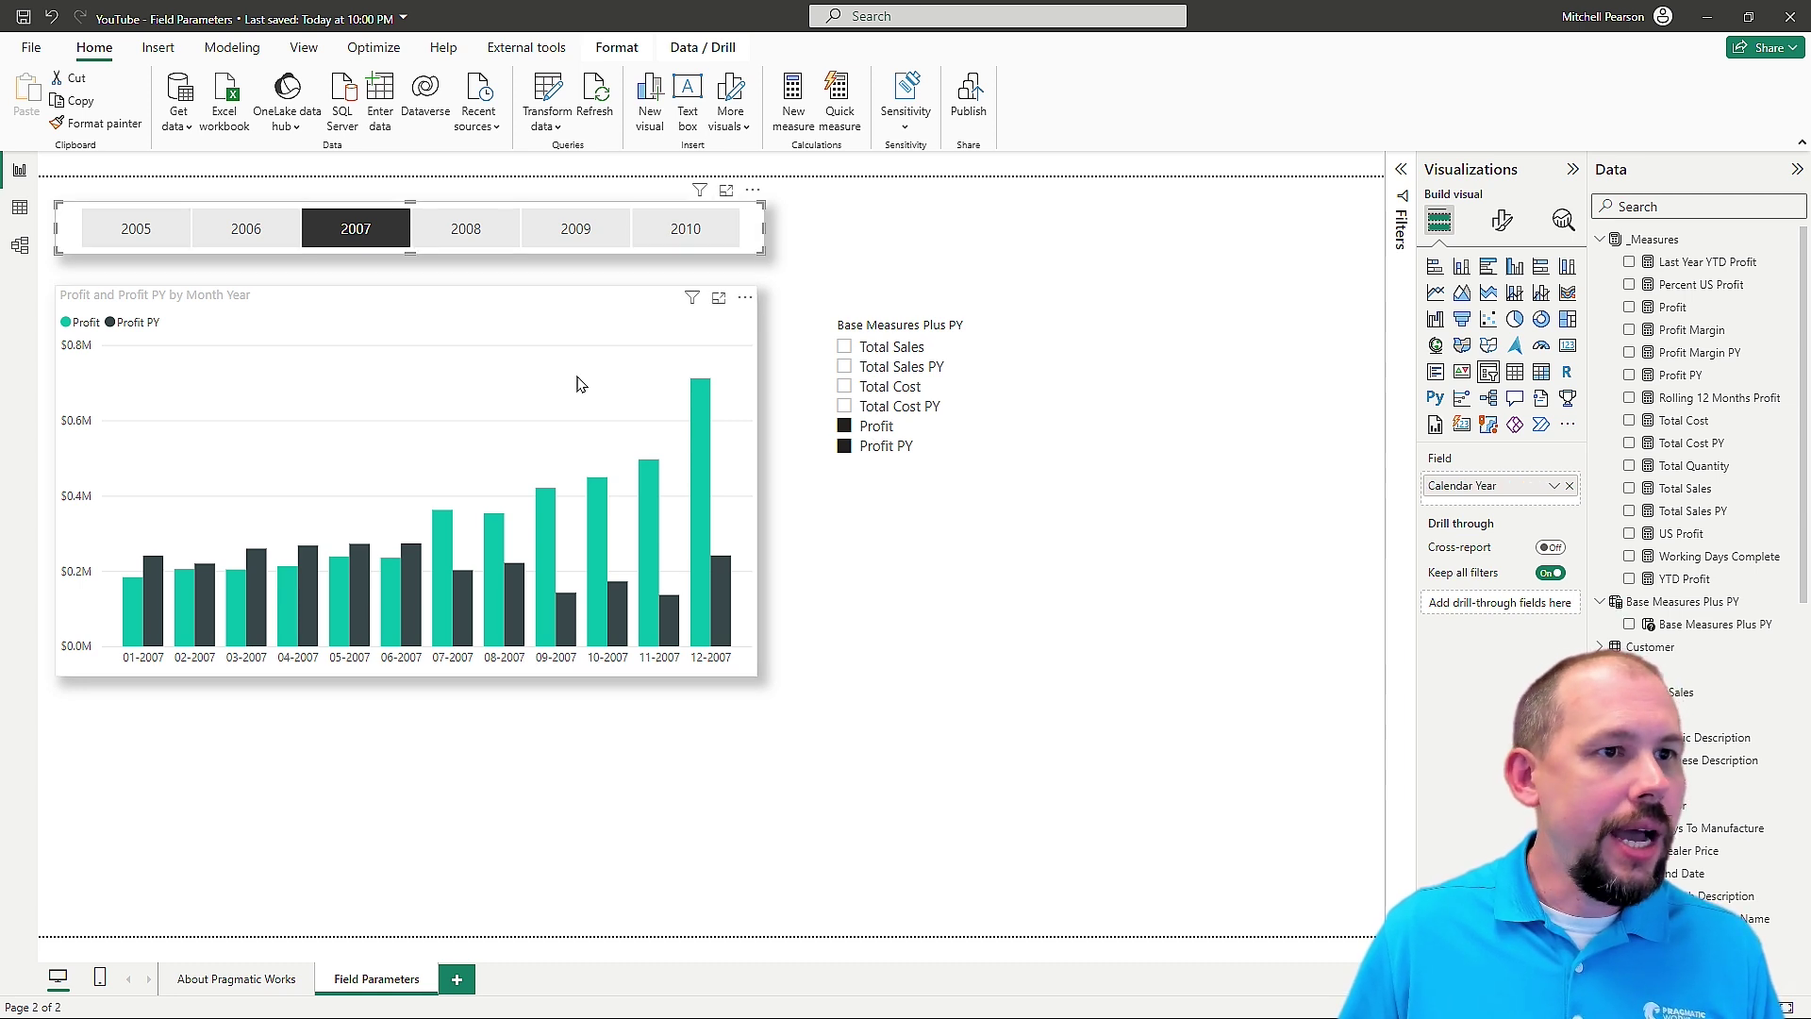
pyautogui.click(97, 124)
pyautogui.click(977, 461)
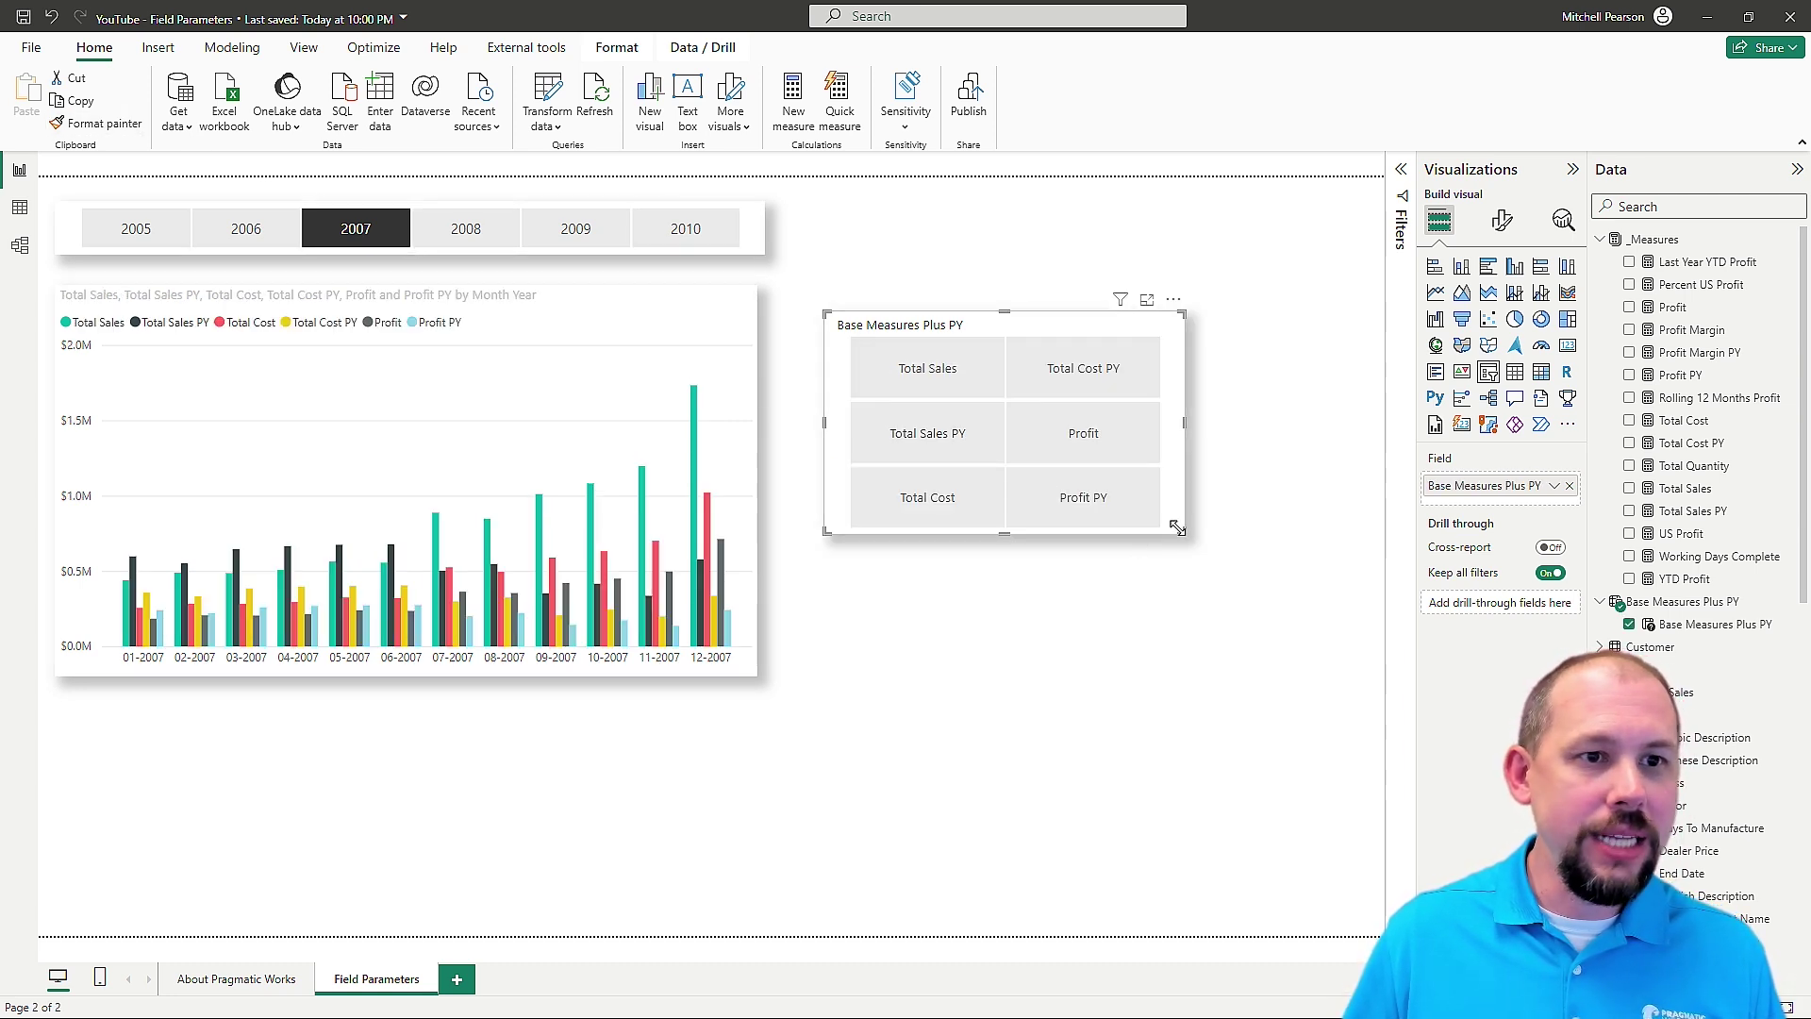
# Step: Resize the measures slicer to one row of tiles above the chart and match the chart's width
pyautogui.moveTo(1178, 534); pyautogui.dragTo(1350, 403)
pyautogui.moveTo(1054, 400); pyautogui.dragTo(1055, 380)
pyautogui.moveTo(634, 313); pyautogui.dragTo(648, 389)
pyautogui.moveTo(771, 349); pyautogui.dragTo(70, 307)
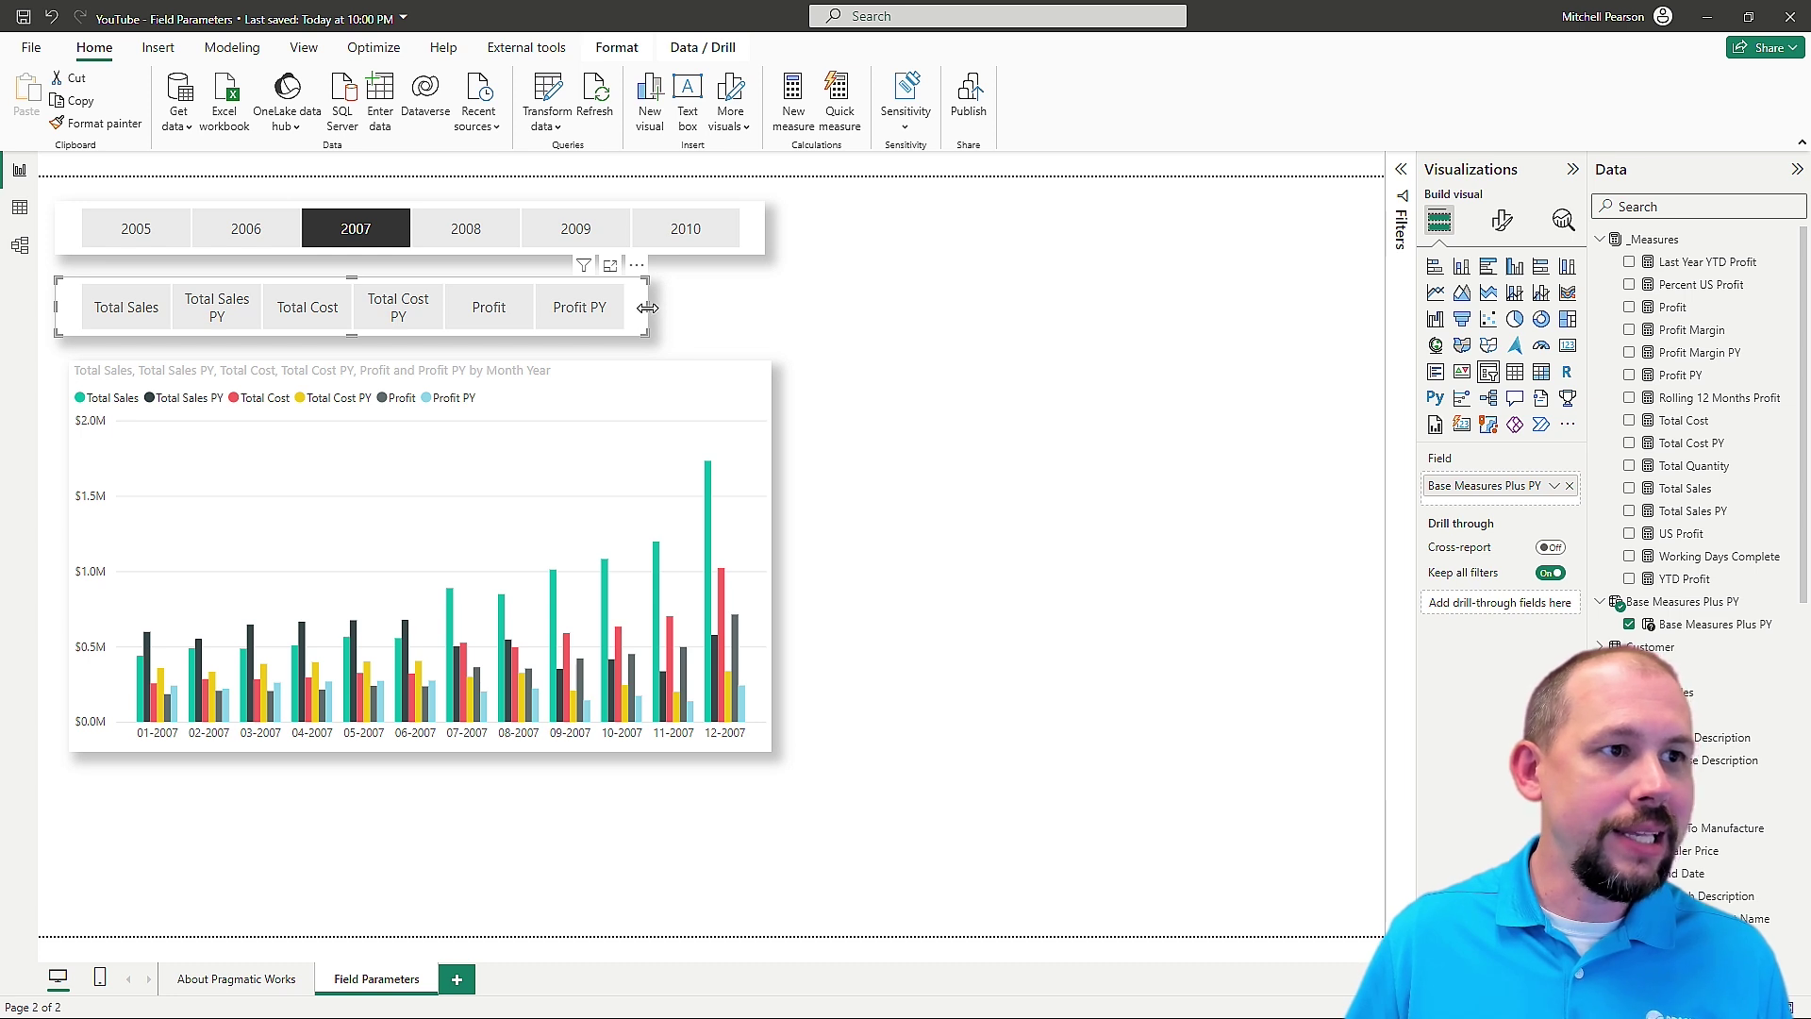
pyautogui.moveTo(649, 316); pyautogui.dragTo(764, 314)
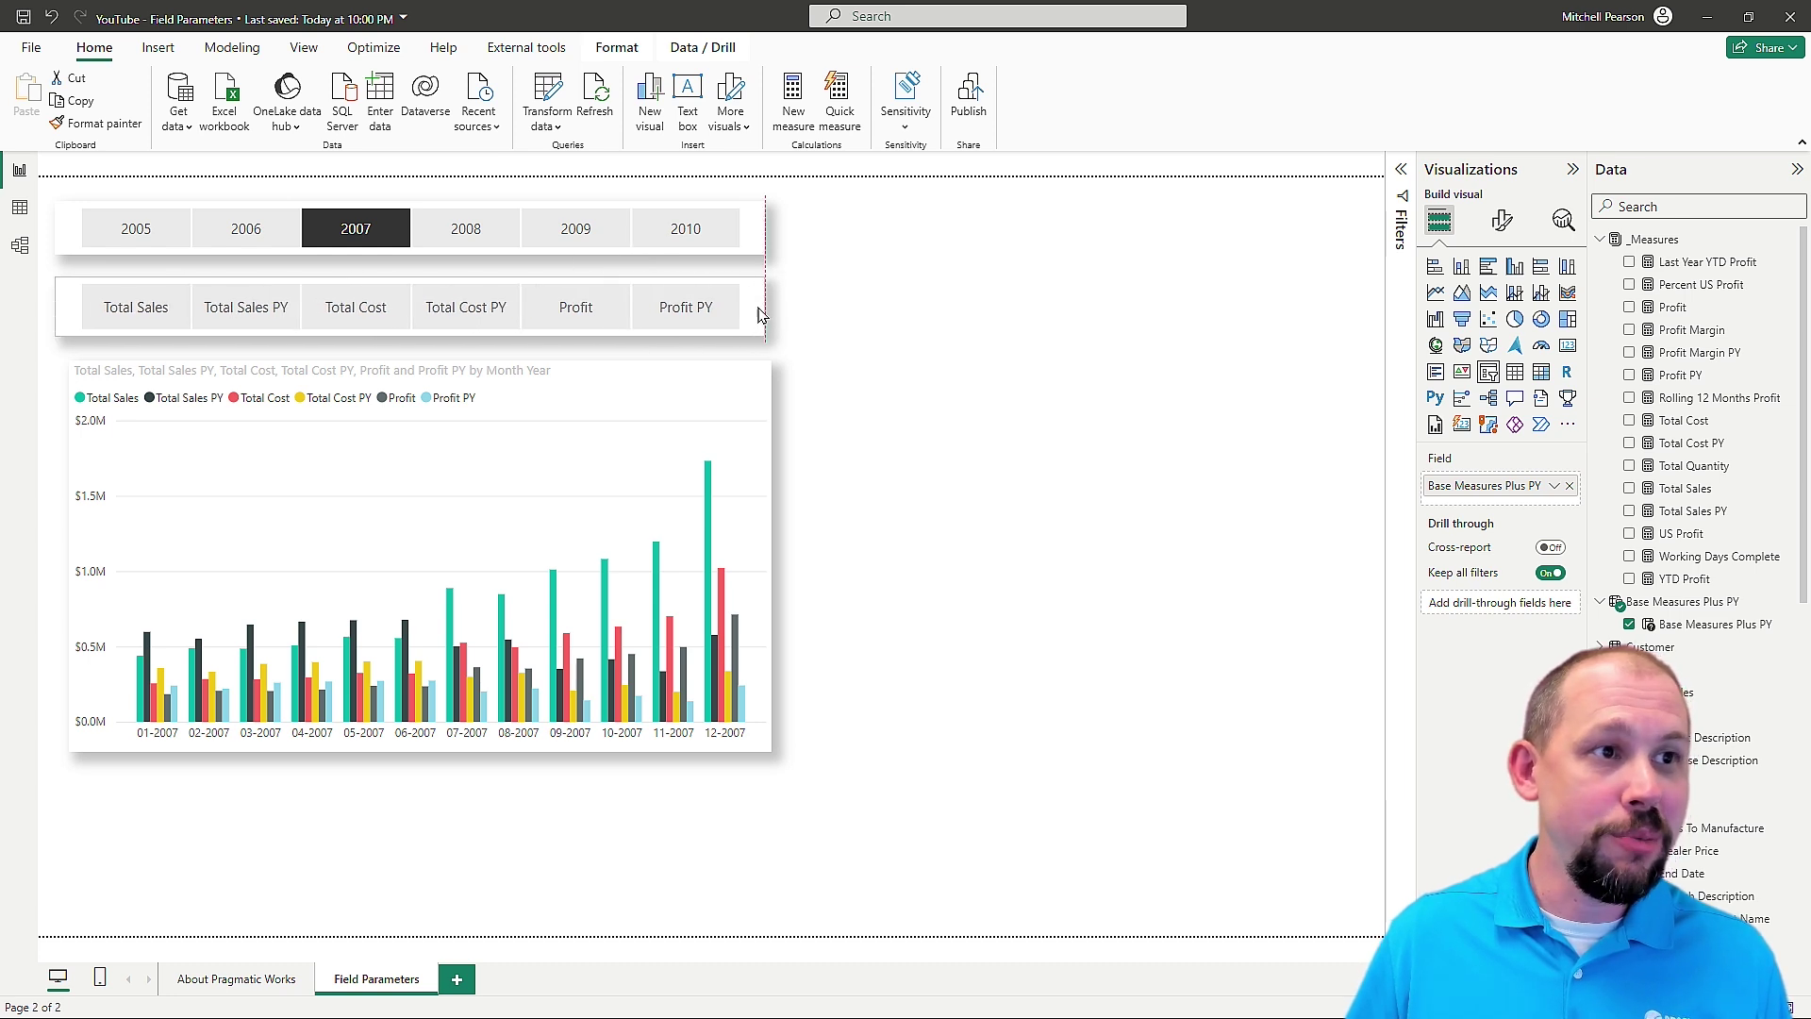
pyautogui.click(764, 427)
pyautogui.moveTo(769, 560); pyautogui.dragTo(761, 562)
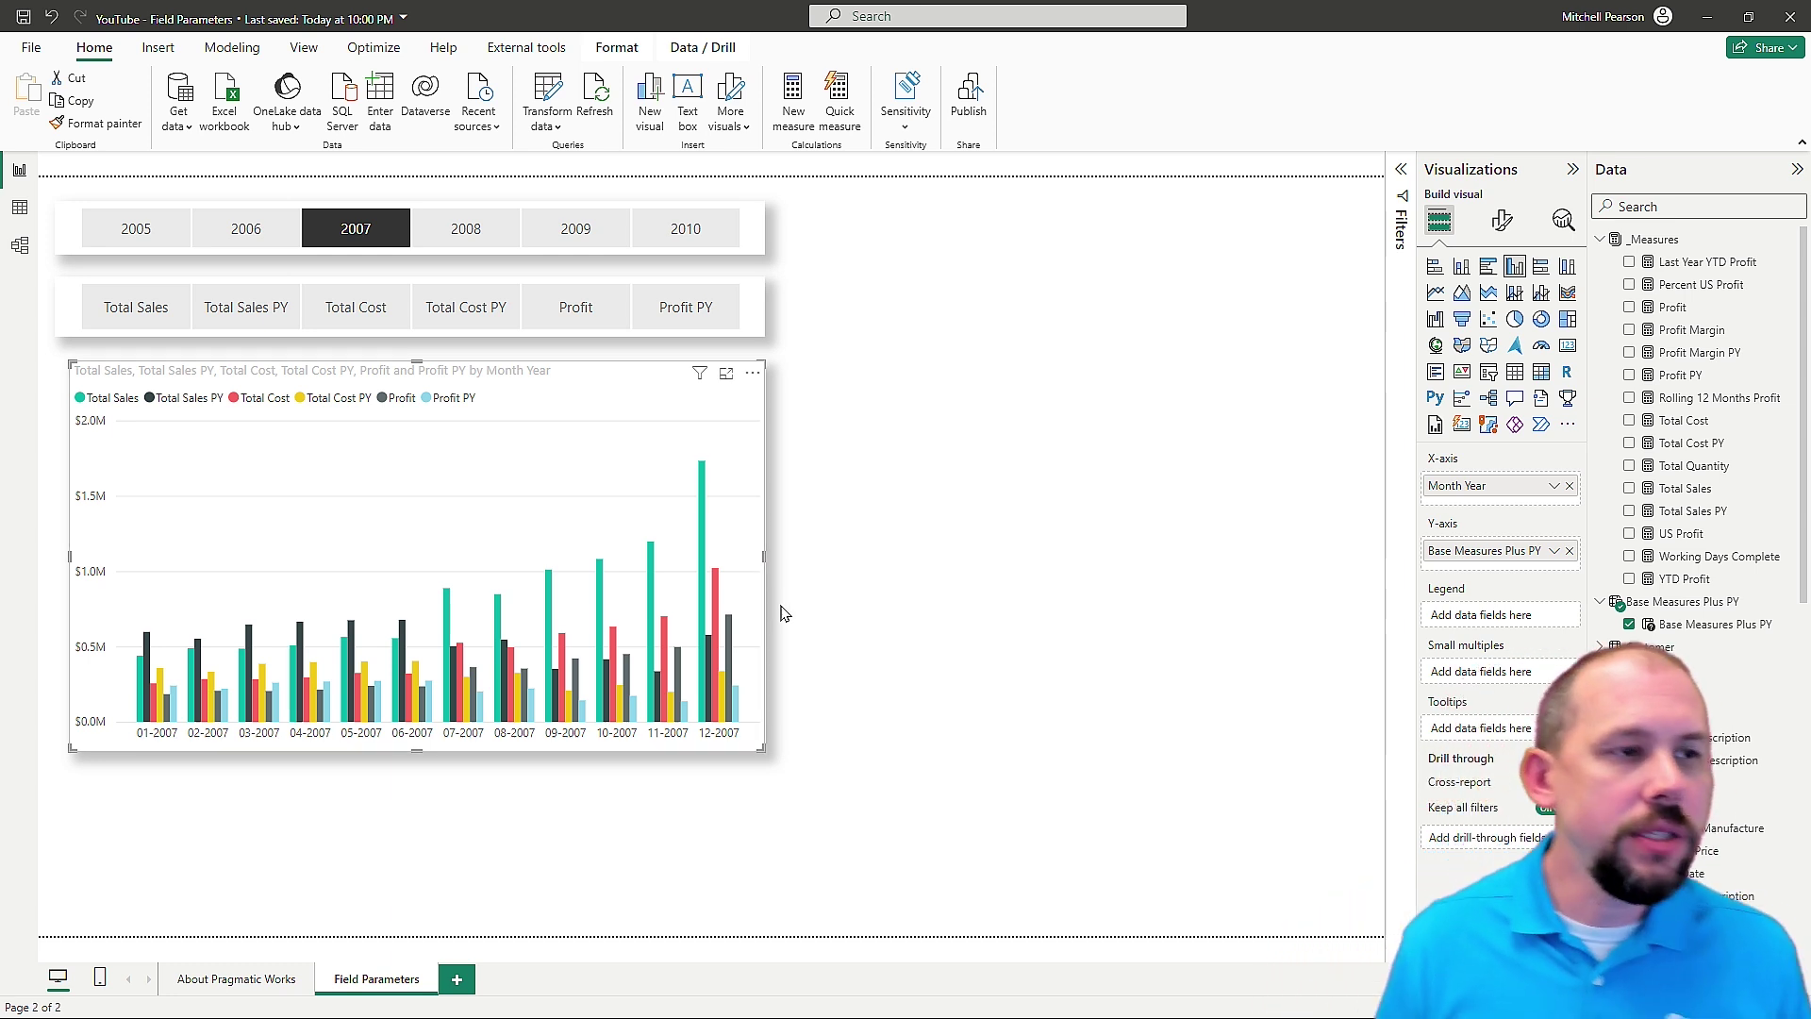
# Step: Pick the Profit tile, then add Profit PY so the chart compares the two
pyautogui.click(580, 308)
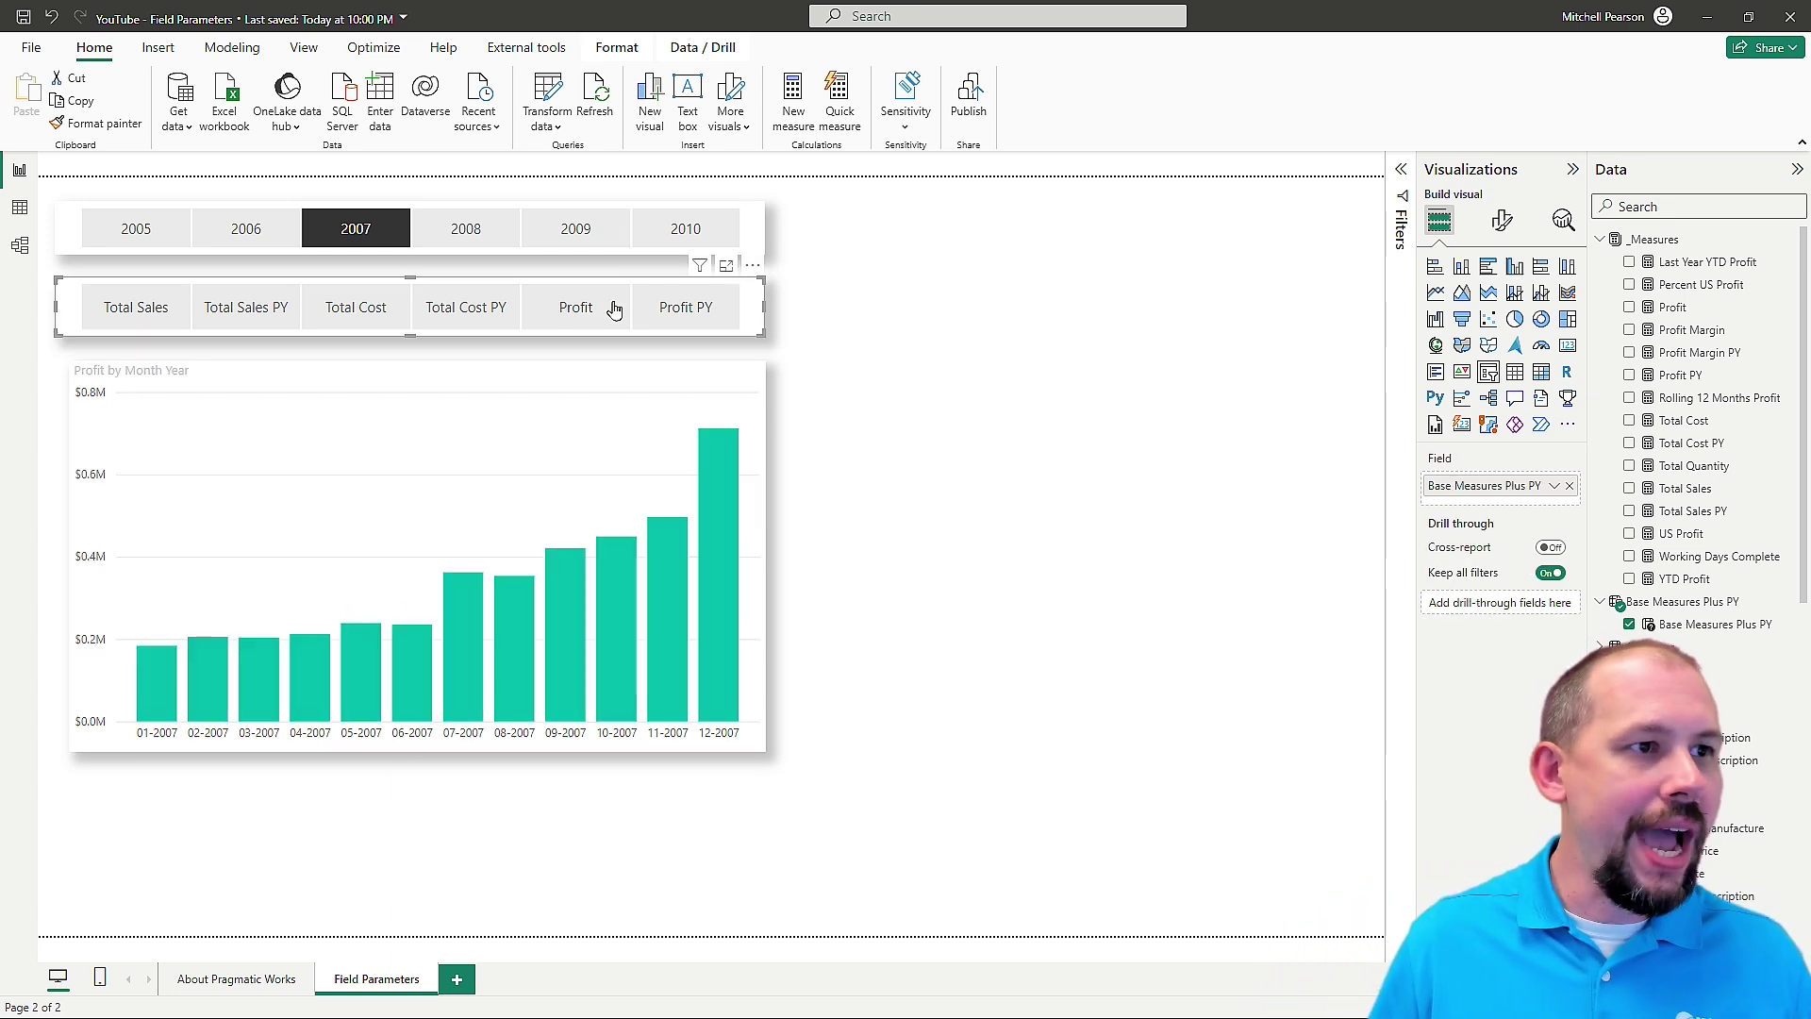
pyautogui.keyDown('ctrl'); pyautogui.click(680, 311); pyautogui.keyUp('ctrl')
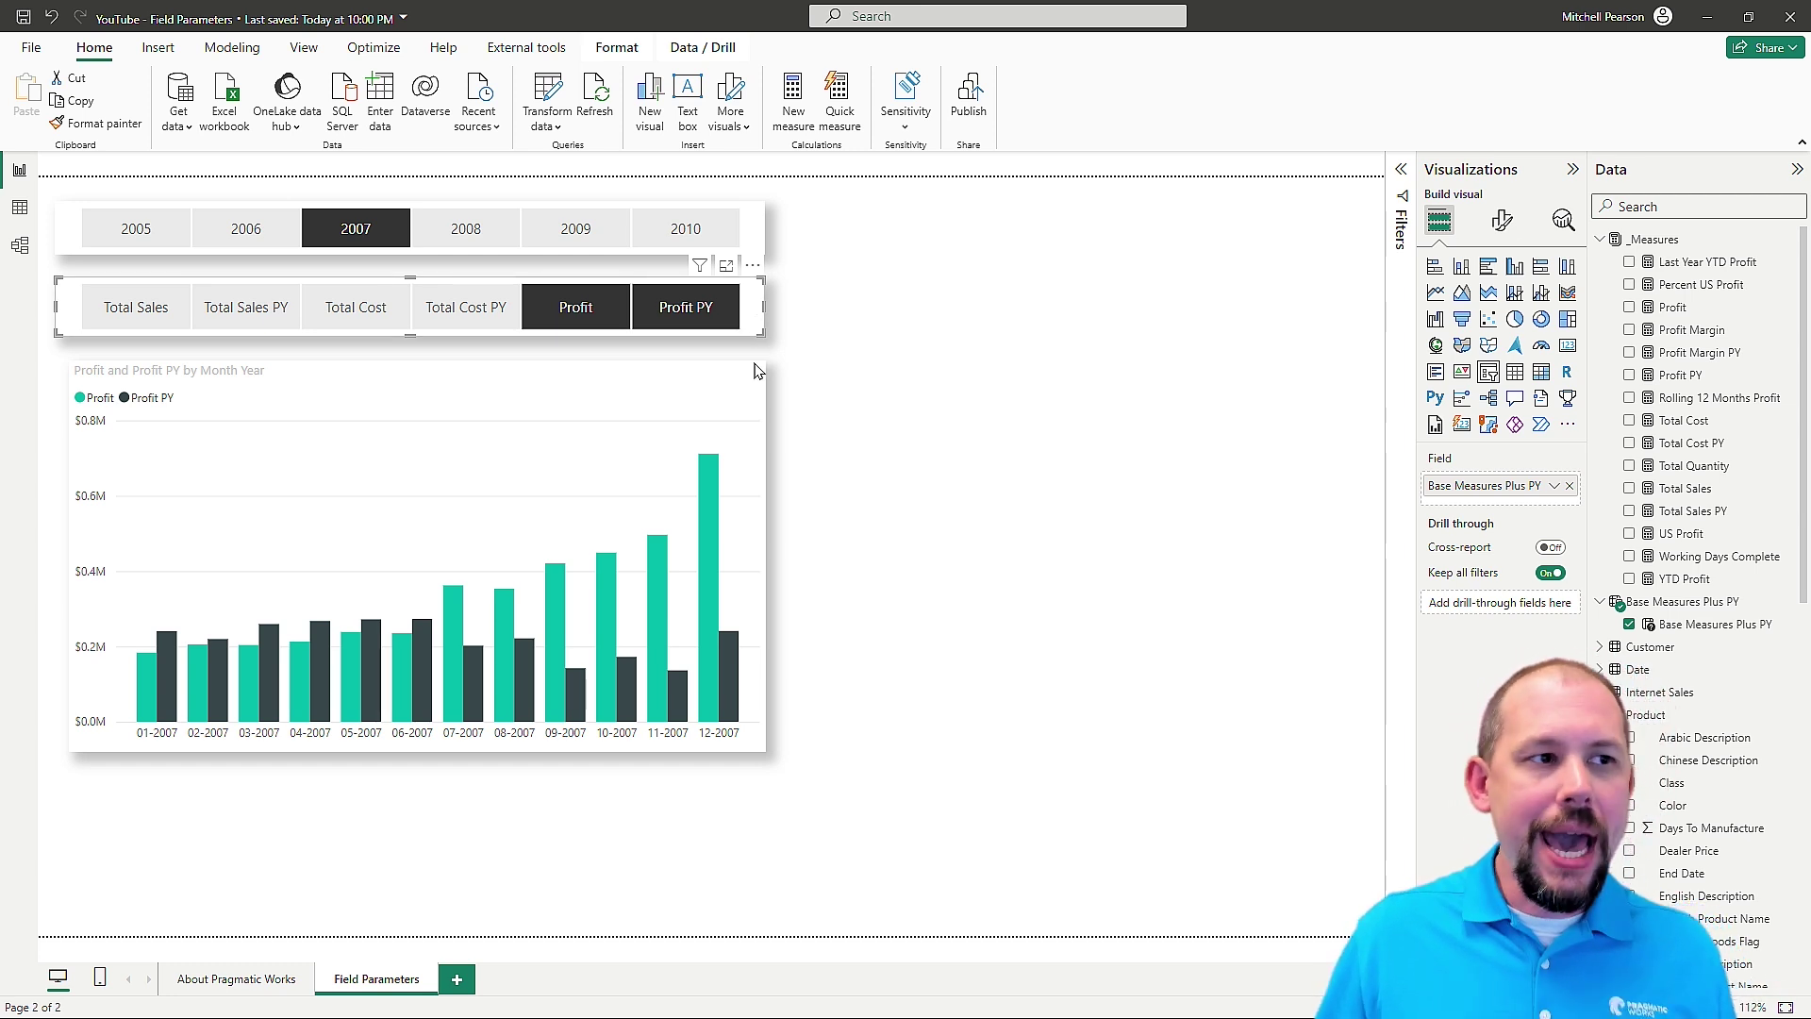
# Step: Reset the tiles, then pick Profit PY first and Profit second so Profit PY plots first
pyautogui.keyDown('ctrl'); pyautogui.click(538, 317); pyautogui.keyUp('ctrl')
pyautogui.keyDown('ctrl'); pyautogui.click(537, 317); pyautogui.keyUp('ctrl')
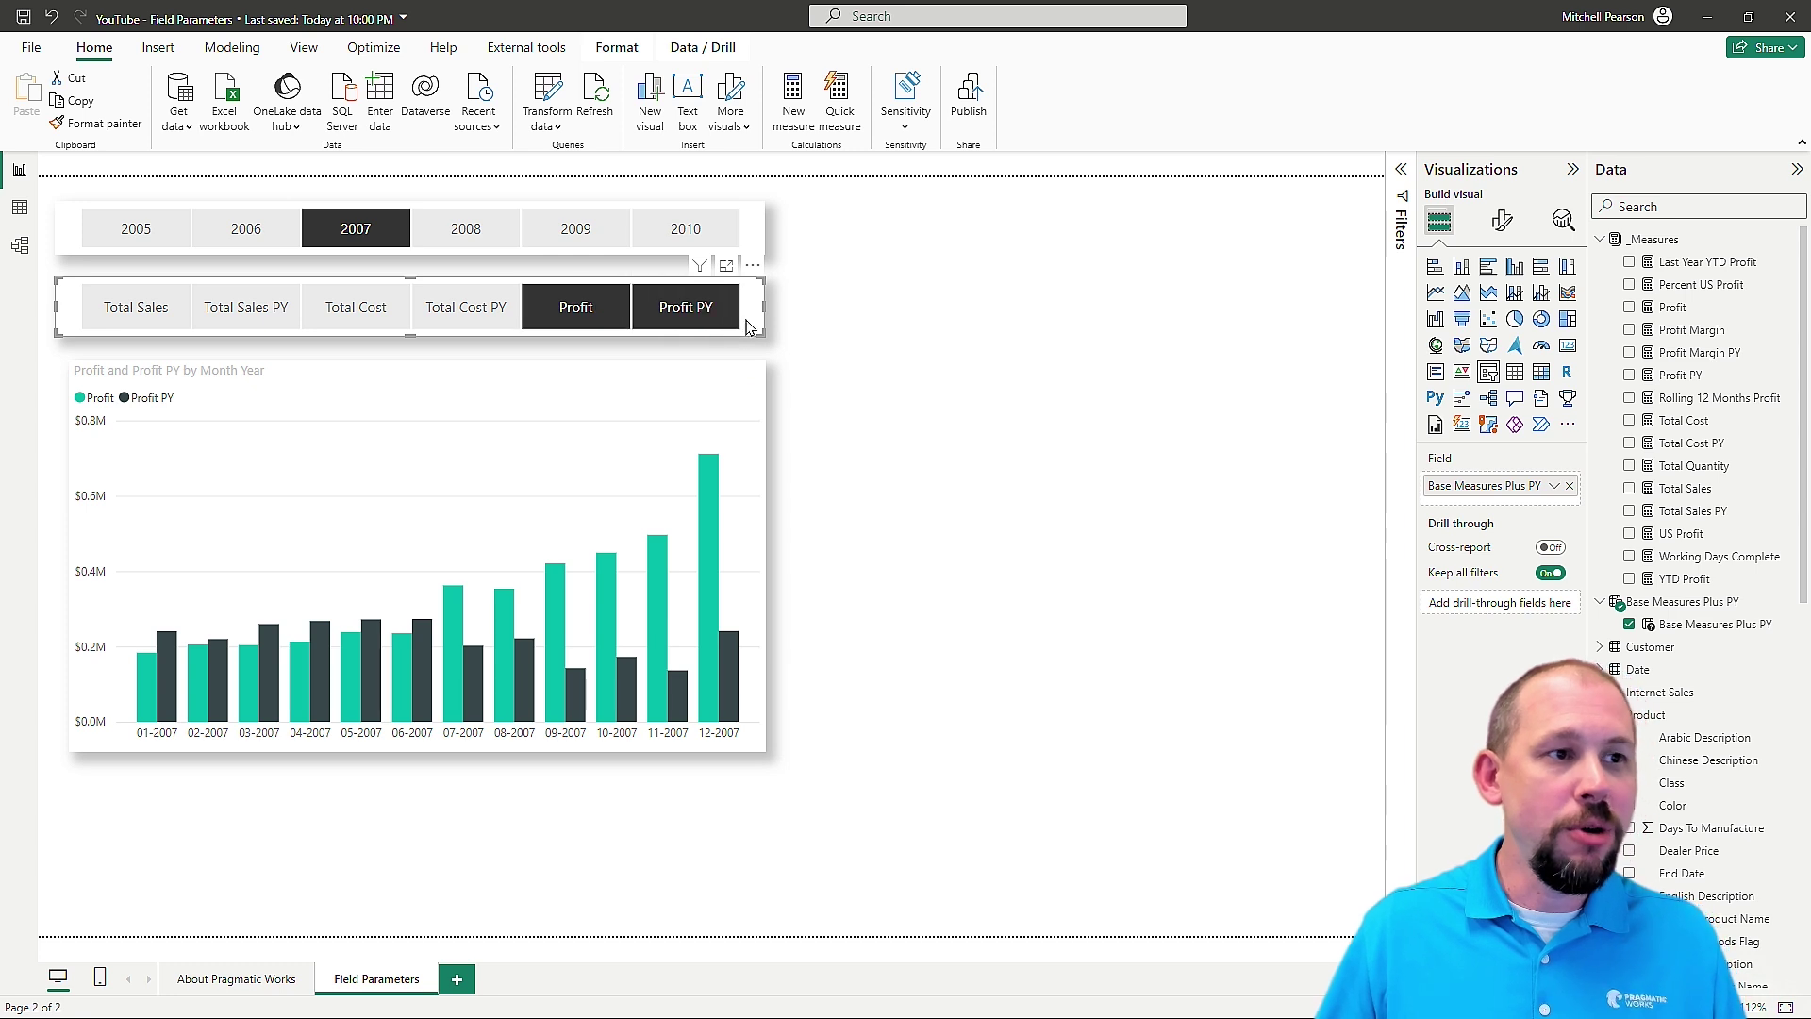
pyautogui.keyDown('ctrl'); pyautogui.click(725, 327); pyautogui.keyUp('ctrl')
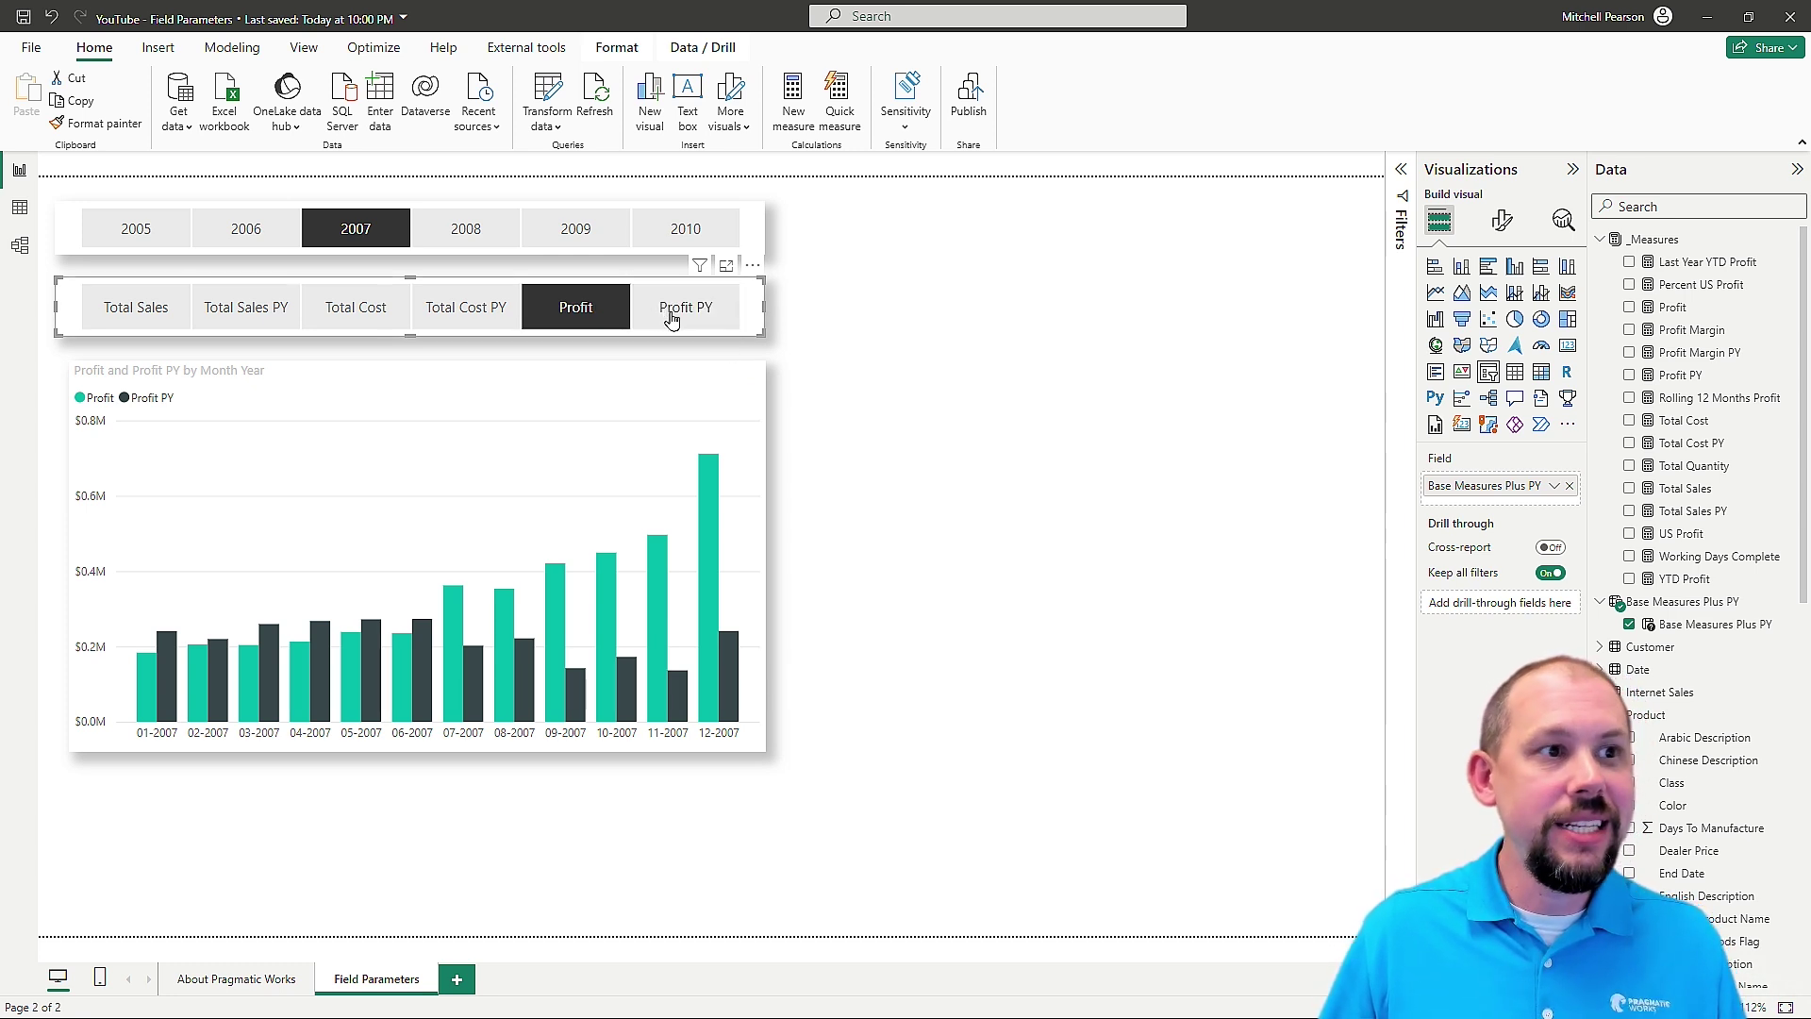
pyautogui.keyDown('ctrl'); pyautogui.click(575, 311); pyautogui.keyUp('ctrl')
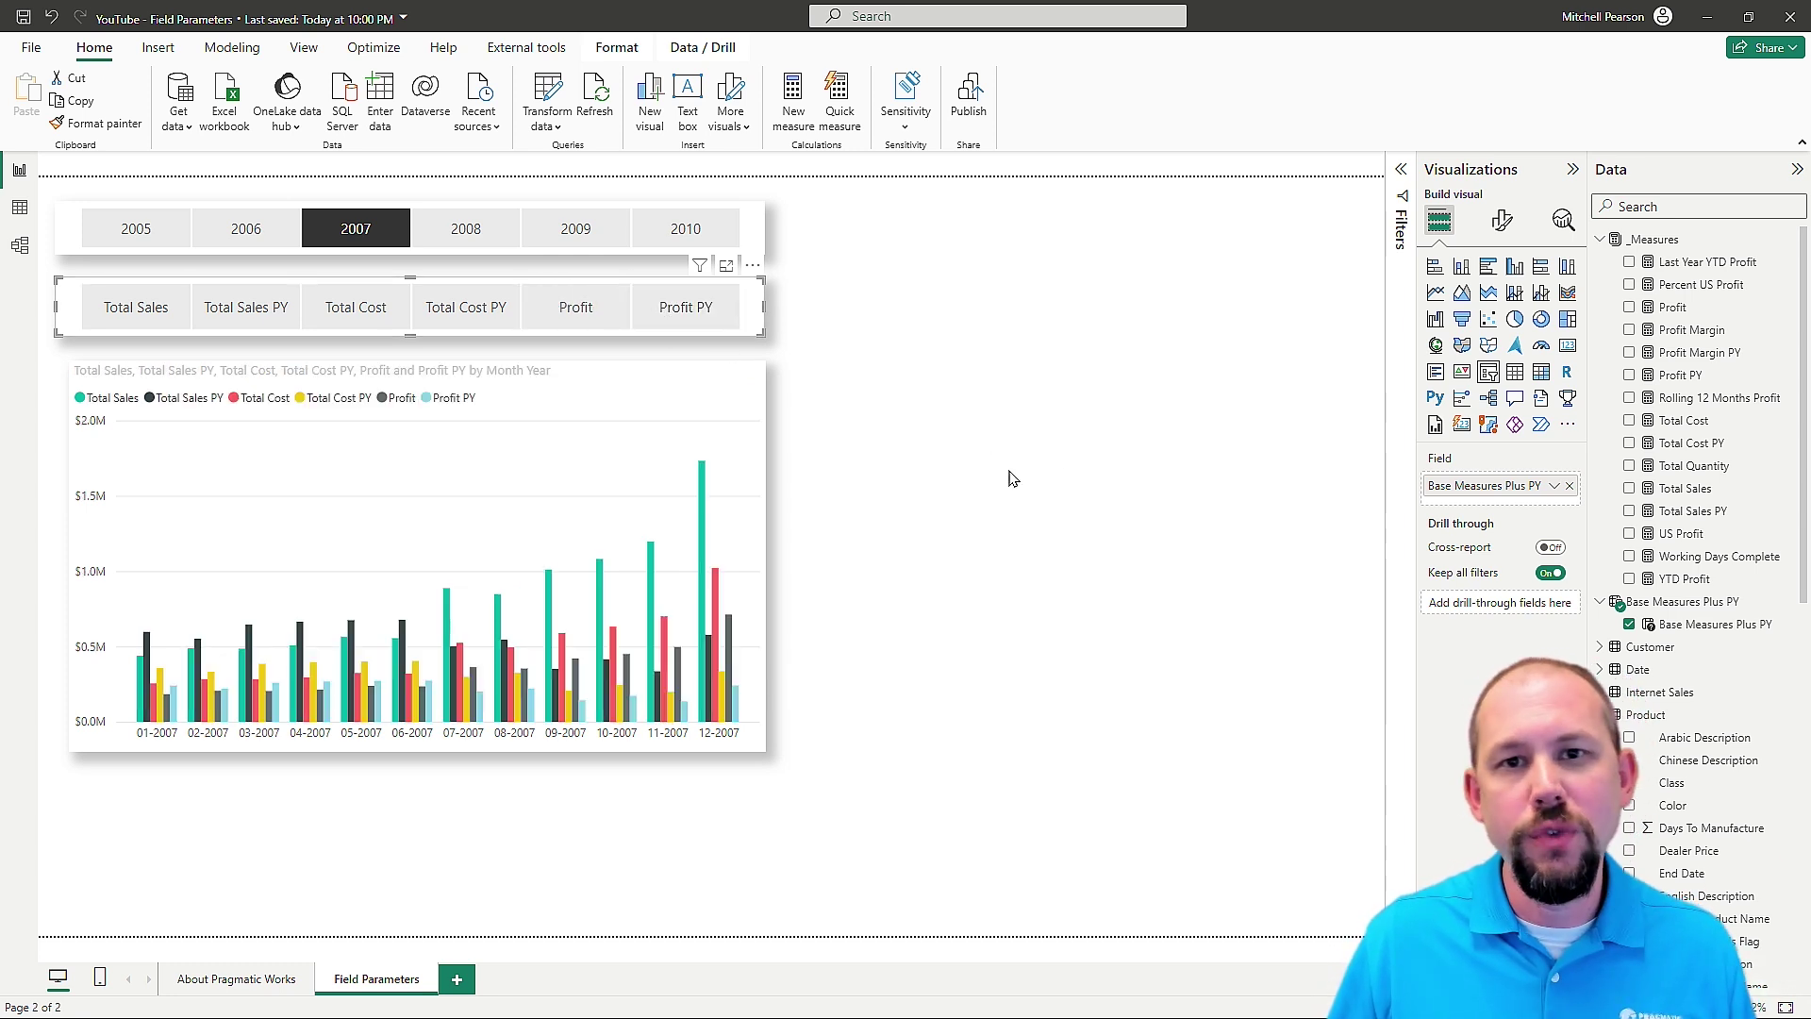
pyautogui.click(644, 324)
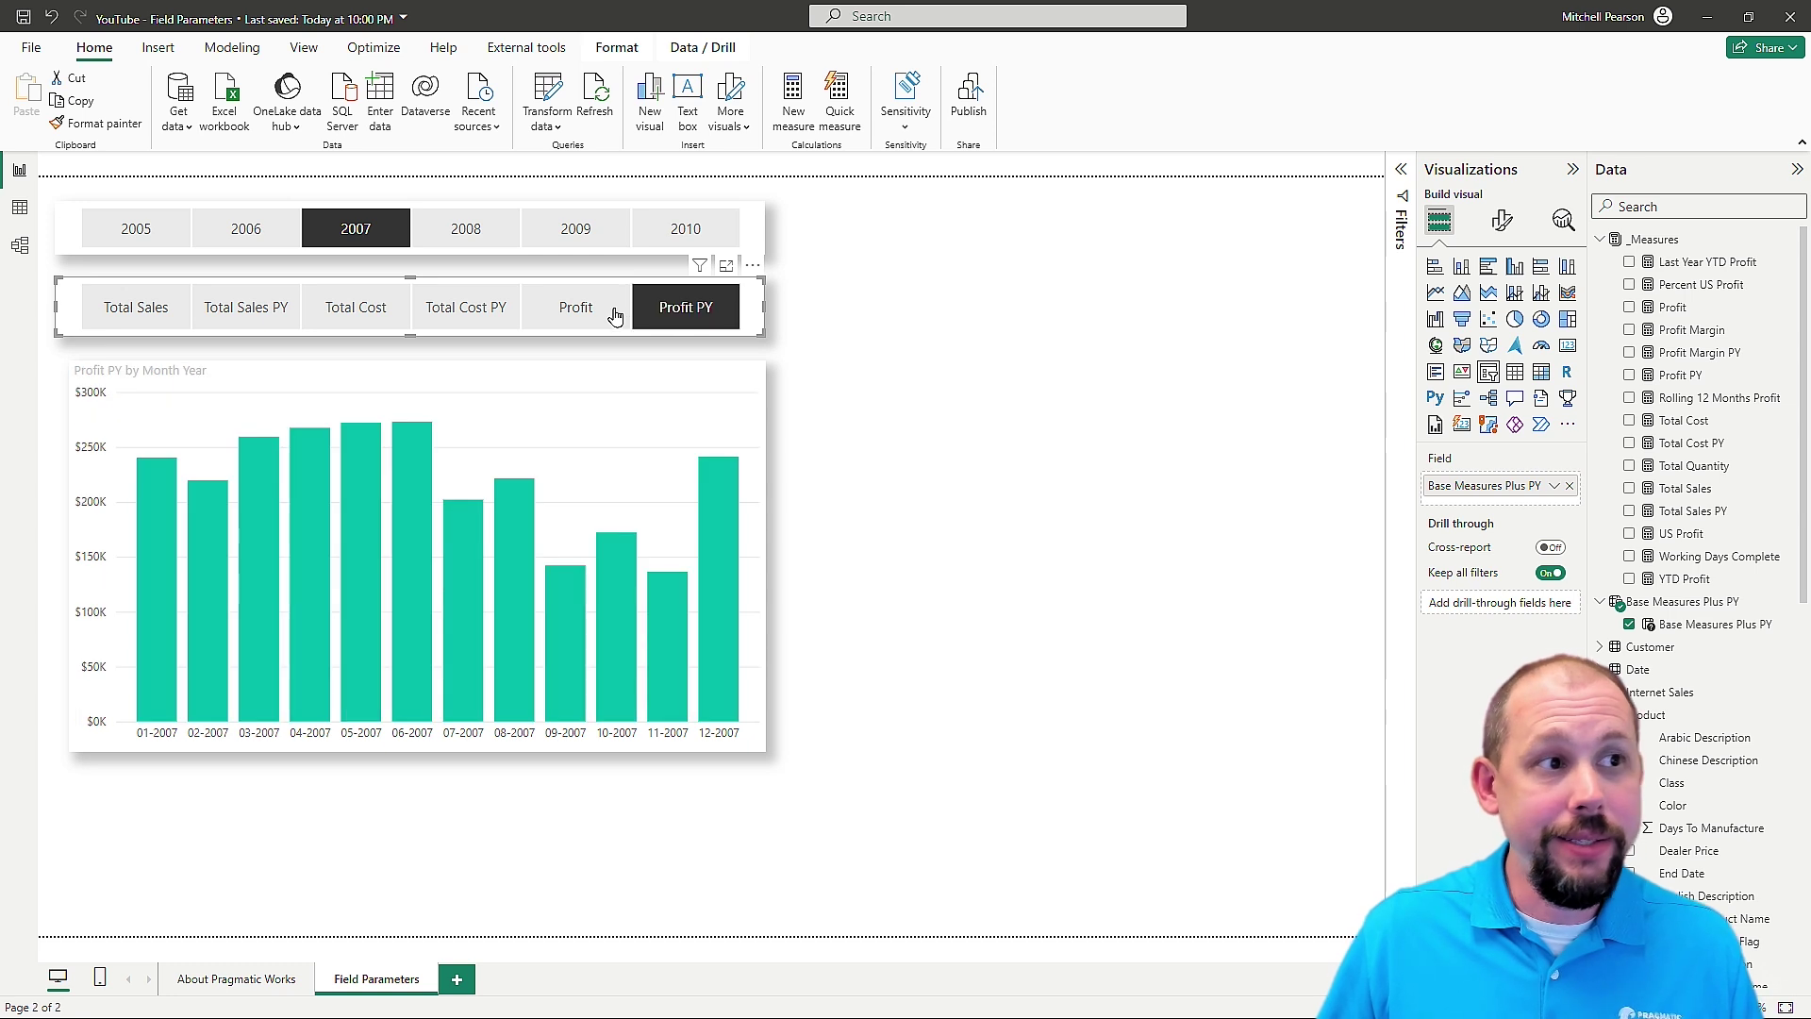
pyautogui.keyDown('ctrl'); pyautogui.click(608, 313); pyautogui.keyUp('ctrl')
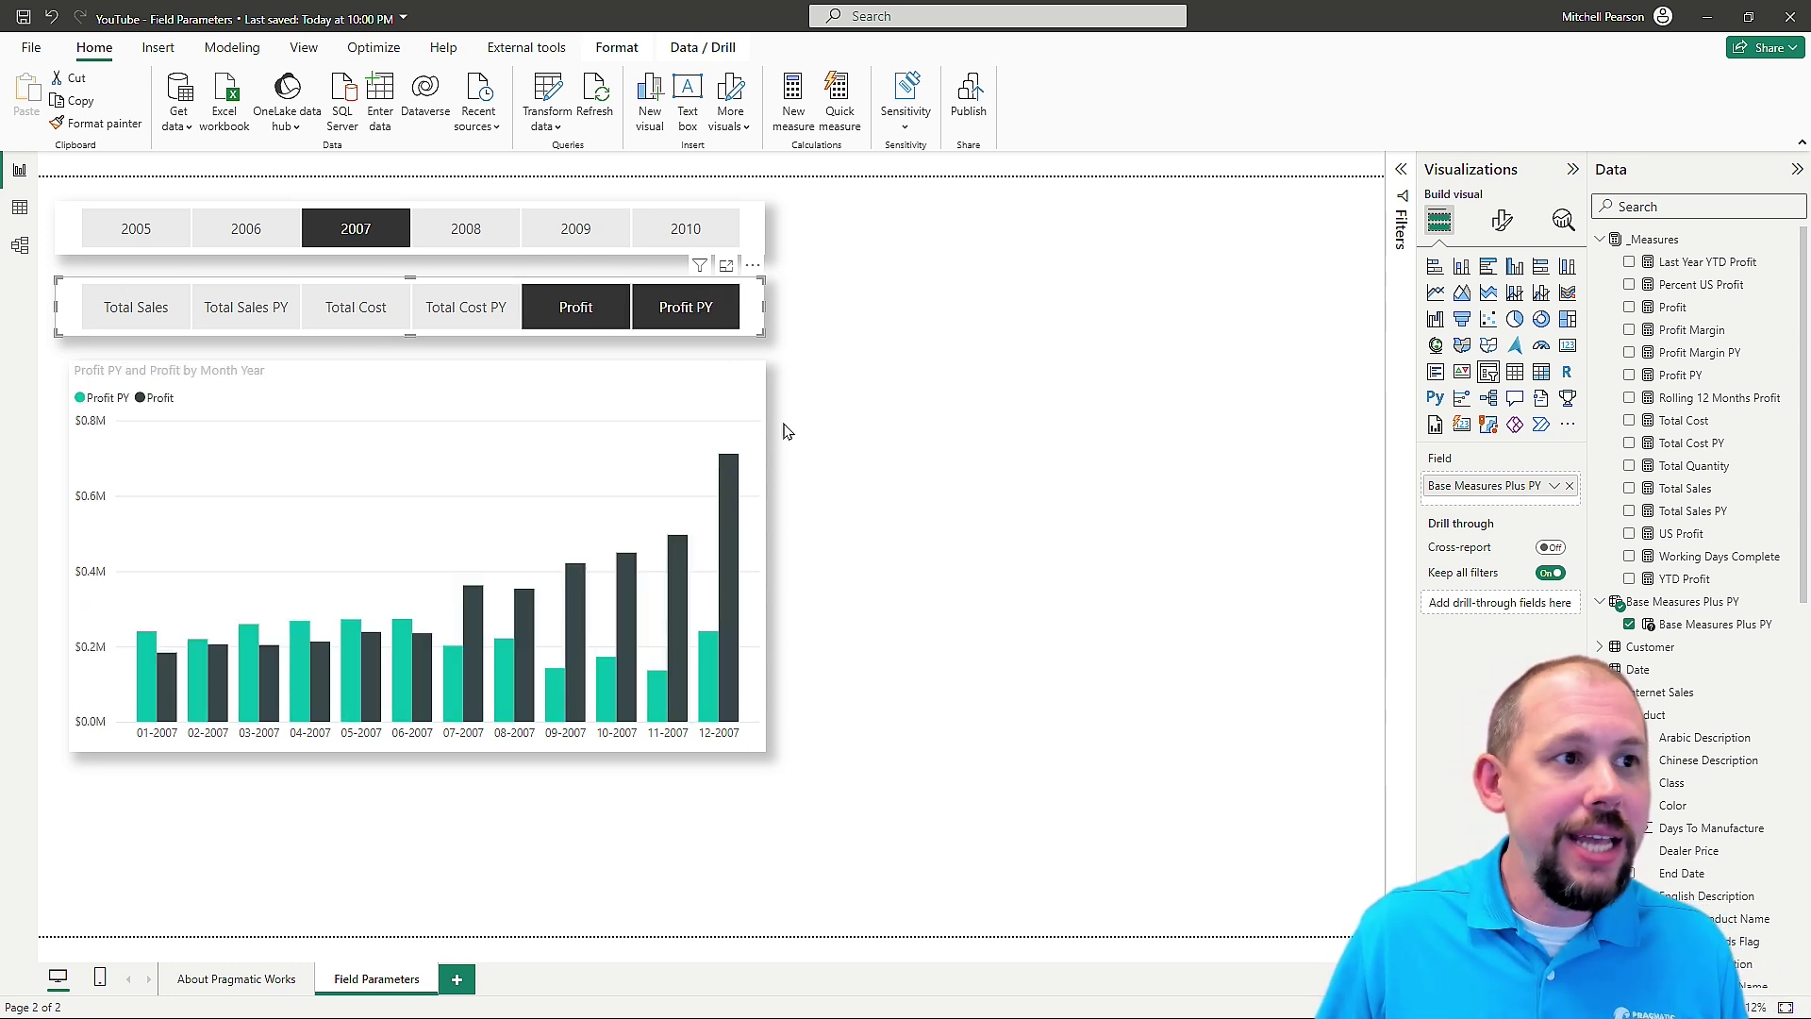